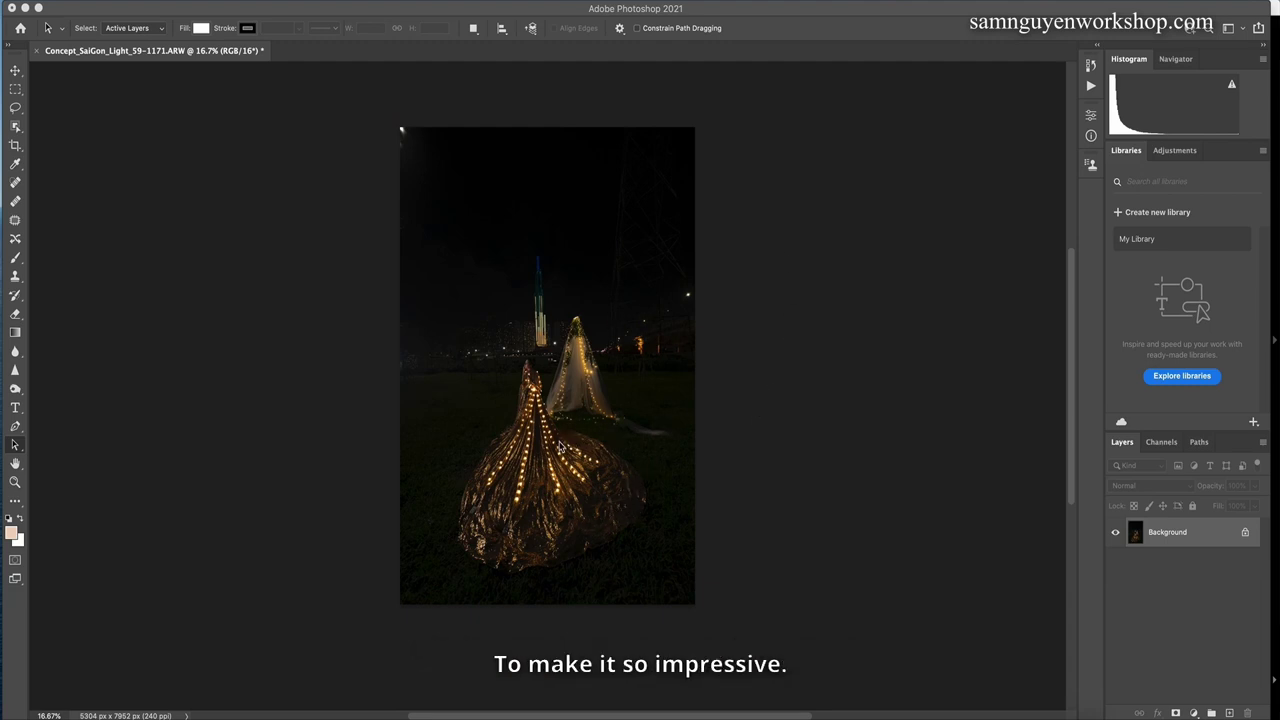
Examine the lit dress, the model and the tent in the dark night photo up close
left_click(829, 532)
key("super+plus")
key("super+plus")
key("super+plus")
key("super+plus")
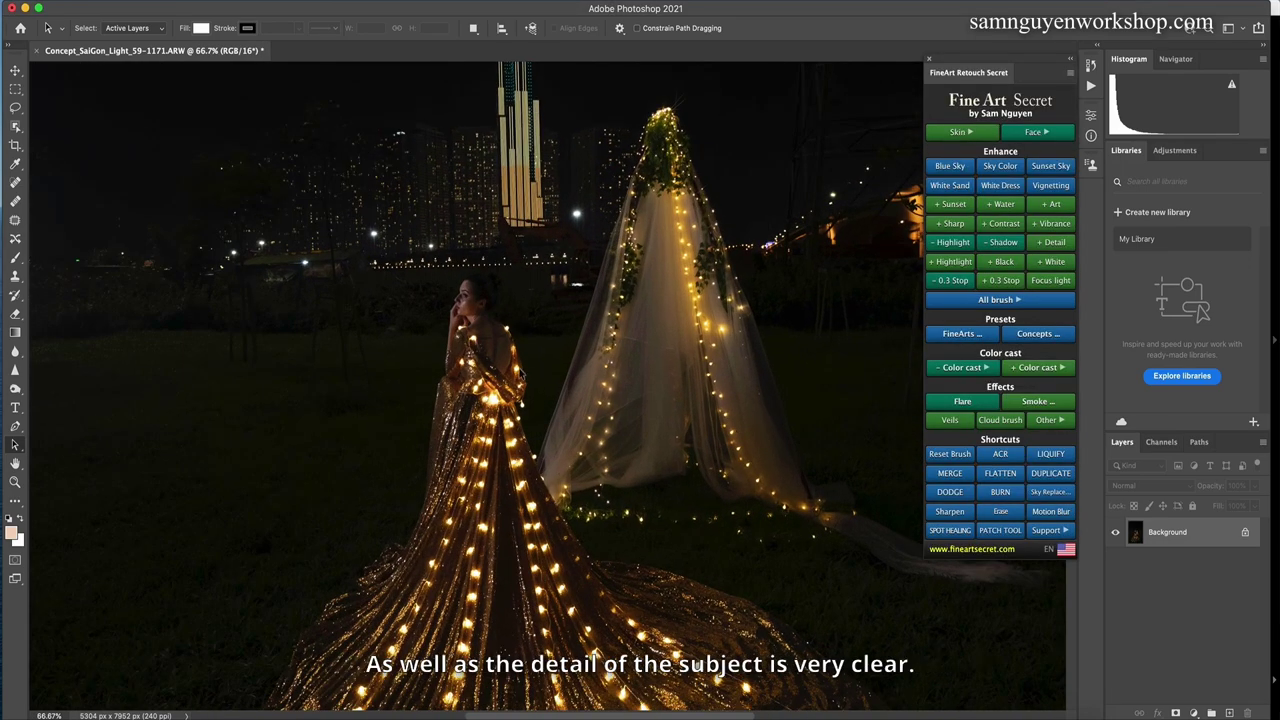
left_click_drag(520, 370, 537, 470)
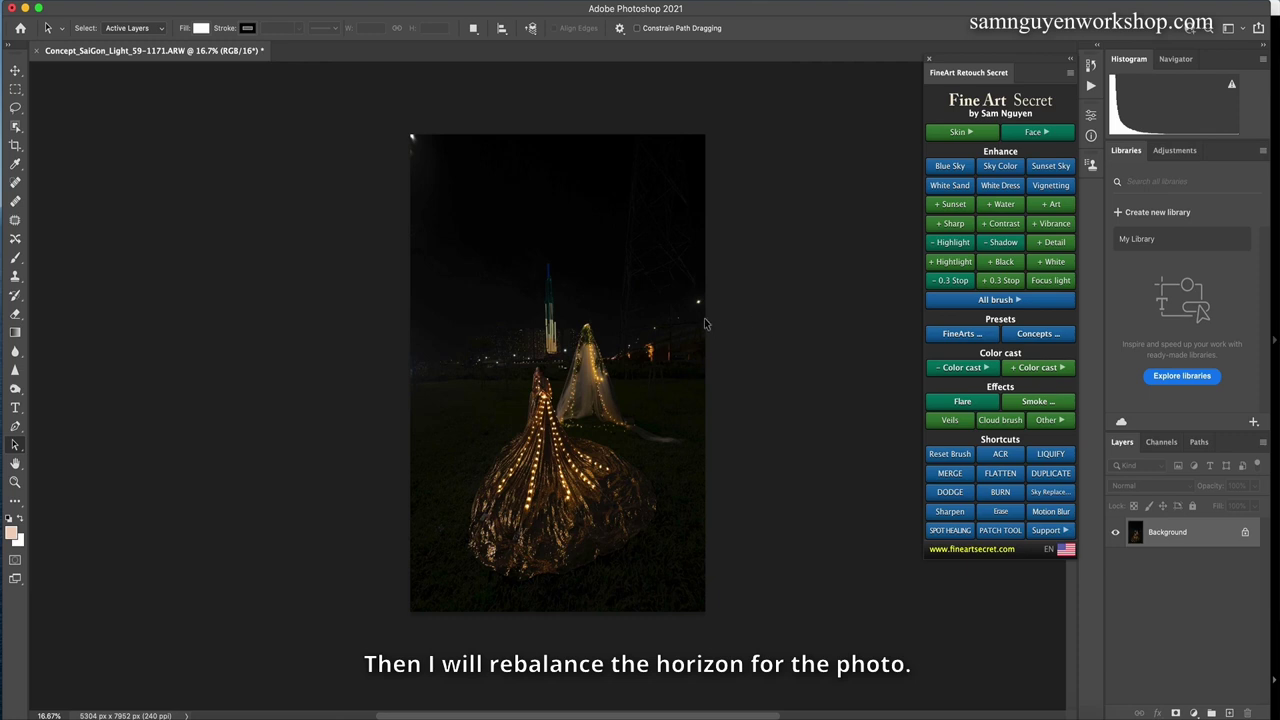
Duplicate the background layer and crop the photo with a slight rotation to level the horizon
key("ctrl+j")
key("c")
left_click_drag(723, 129, 750, 166)
key("Return")
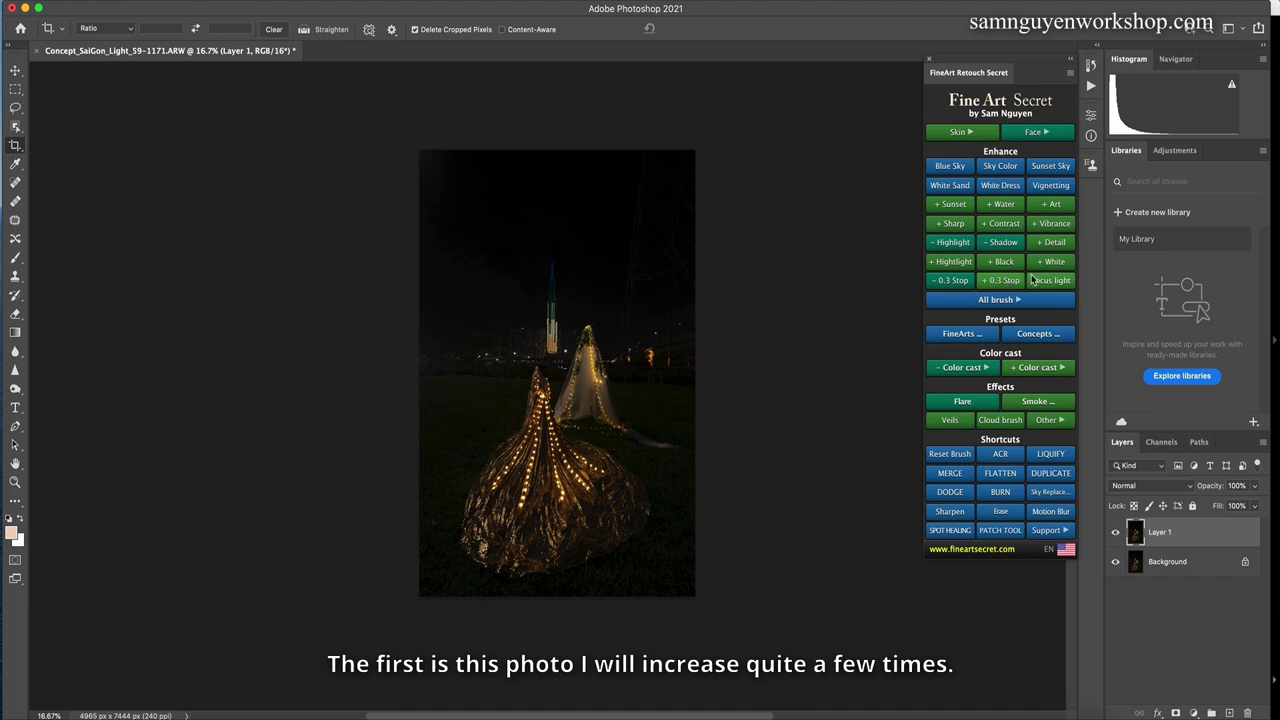
Brighten the photo by applying the + 0.3 Stop exposure action six times
left_click(1012, 282)
left_click(1008, 278)
left_click(1006, 279)
left_click(1000, 282)
left_click(998, 281)
left_click(999, 280)
Group all the + 0.3 Stop exposure layers and compare the photo with and without them
scroll(530, 368, "up", 4)
scroll(533, 372, "down", 4)
mouse_move(1265, 634)
left_mouse_down()
mouse_move(1265, 650)
mouse_move(1261, 580)
mouse_move(1265, 648)
left_mouse_up()
left_click(1143, 628, "shift")
key("super+g")
left_click(1116, 526)
left_click(1116, 526)
Merge the visible layers into a new layer and rotate the crop slightly to straighten the horizon further
left_click(950, 473)
key("c")
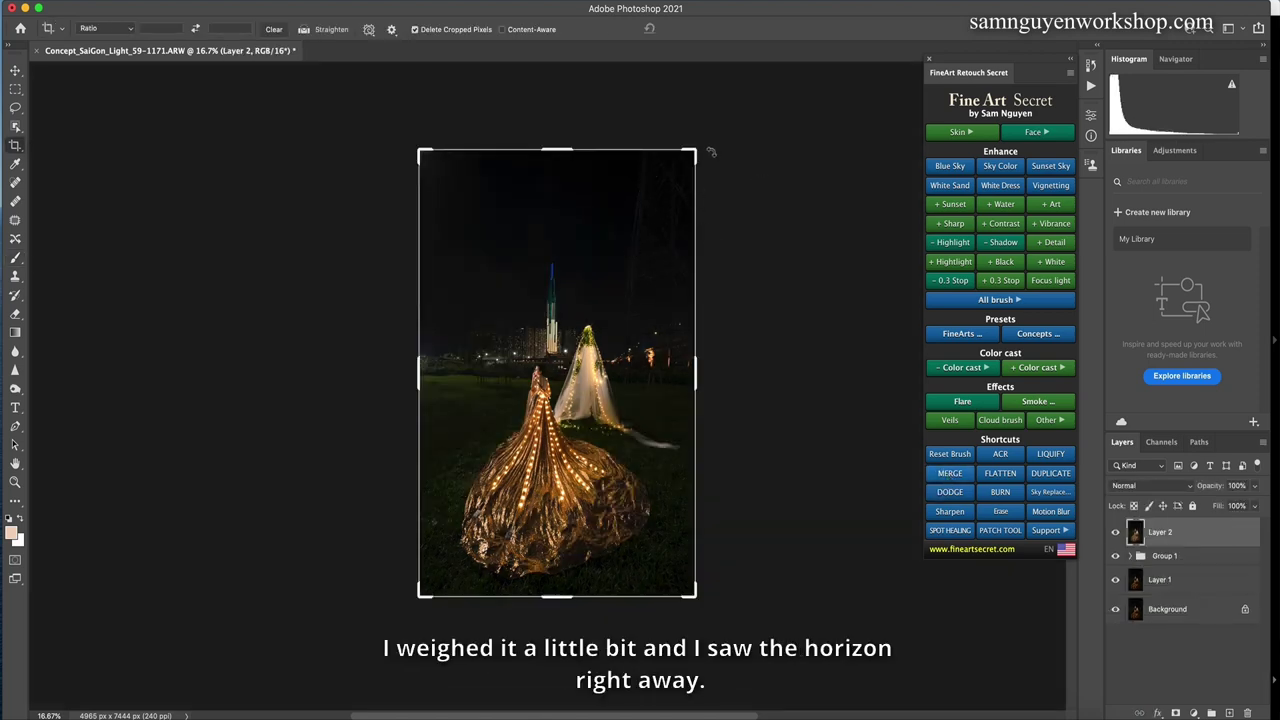
left_click_drag(710, 147, 714, 137)
Merge the edited layers above the background into a single layer and duplicate it
key("super+g")
key("super+e")
key("super")
key("super+j")
Brighten the duplicate further with repeated + 0.3 Stop actions, group the new exposure layers and add a layer mask
left_click(985, 286)
left_click(1005, 282)
scroll(1267, 625, "down", 1)
left_click(1133, 655, "shift")
key("super+g")
left_click(1176, 713)
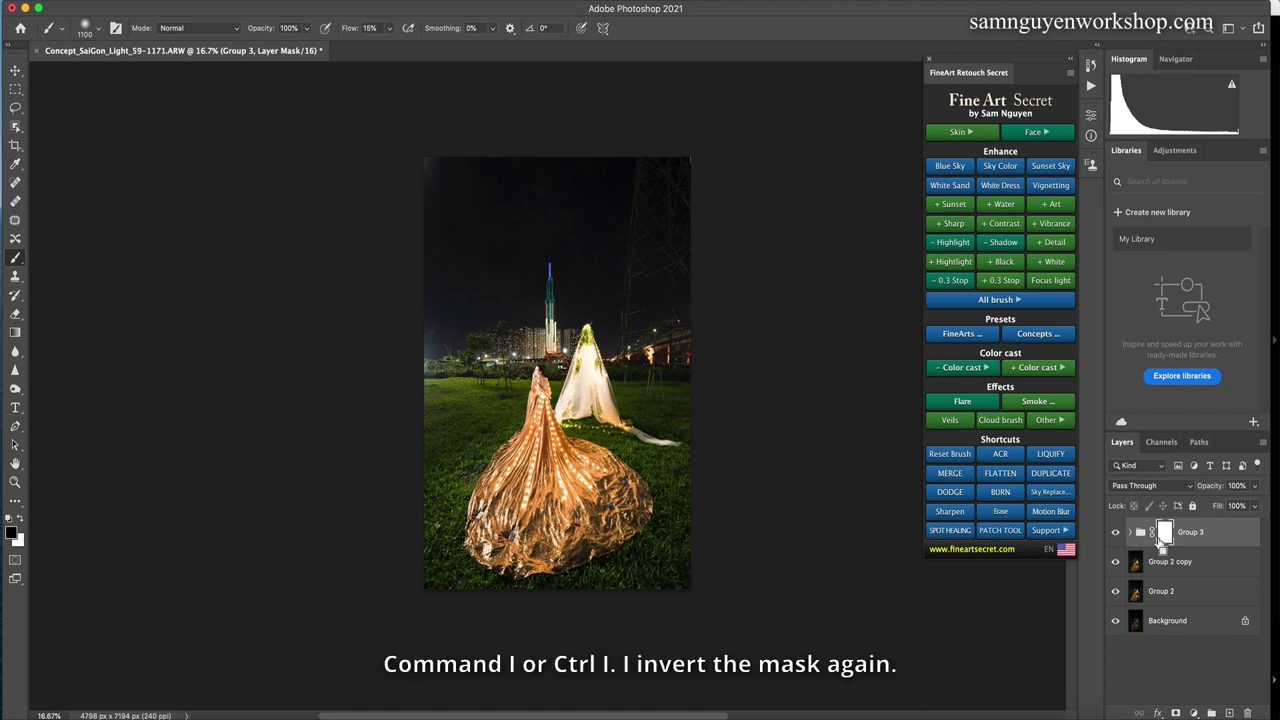
Invert the Group 3 mask and paint it with a large reset white brush to brighten only the sky and skyline, comparing the result
key("super+i")
key("x")
left_click(947, 455)
key("bracketright")
key("bracketright")
key("bracketright")
key("bracketright")
key("bracketright")
key("bracketright")
key("bracketright")
key("bracketright")
key("bracketright")
key("bracketright")
key("bracketright")
mouse_move(446, 321)
left_mouse_down()
mouse_move(506, 194)
mouse_move(489, 259)
mouse_move(519, 302)
left_mouse_up()
key("bracketleft")
key("bracketleft")
key("bracketleft")
key("bracketleft")
key("bracketright")
key("bracketright")
key("bracketright")
key("bracketright")
key("bracketright")
key("bracketright")
key("bracketright")
key("bracketright")
key("bracketright")
key("bracketright")
key("bracketright")
key("bracketright")
key("bracketleft")
left_click(1116, 532)
left_click(1116, 532)
Reset the brush, set its opacity to 50% and paint the Group 3 mask over the dress and grass to brighten them
left_click(978, 454)
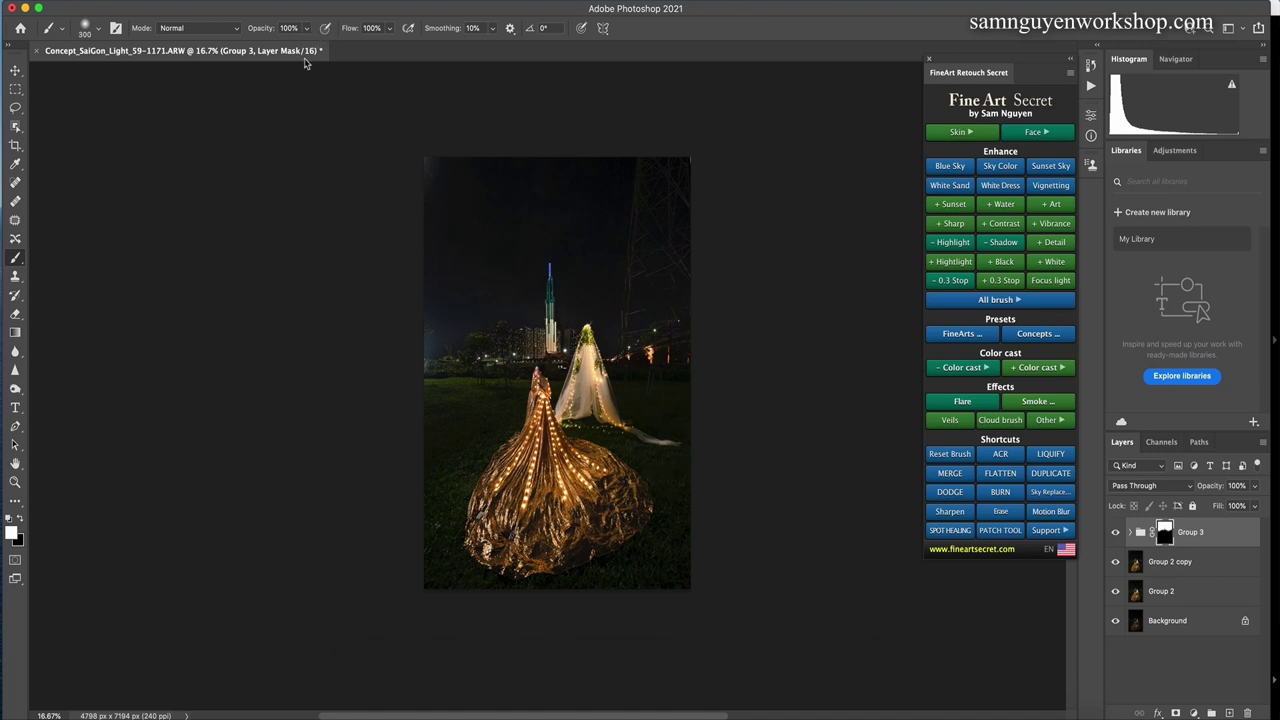
key("5")
key("]")
key("]")
key("]")
key("]")
key("]")
key("]")
key("]")
key("]")
mouse_move(501, 398)
left_mouse_down()
mouse_move(416, 502)
mouse_move(478, 402)
mouse_move(434, 523)
mouse_move(398, 496)
mouse_move(400, 513)
mouse_move(440, 483)
mouse_move(444, 618)
mouse_move(452, 587)
mouse_move(429, 573)
mouse_move(573, 592)
mouse_move(454, 567)
mouse_move(574, 556)
mouse_move(638, 493)
mouse_move(660, 494)
mouse_move(651, 535)
mouse_move(629, 457)
mouse_move(651, 467)
mouse_move(687, 434)
mouse_move(647, 389)
mouse_move(728, 470)
mouse_move(678, 492)
mouse_move(670, 538)
mouse_move(587, 556)
left_mouse_up()
key("bracketleft")
key("bracketleft")
key("bracketleft")
key("bracketright")
key("bracketright")
key("bracketright")
key("bracketleft")
key("bracketleft")
key("bracketleft")
key("bracketleft")
key("bracketleft")
Merge the masked group and the layers above the background into one layer and compare it with the original
left_click(1165, 592, "shift")
key("super+g")
left_click(1116, 527)
left_click(1115, 527)
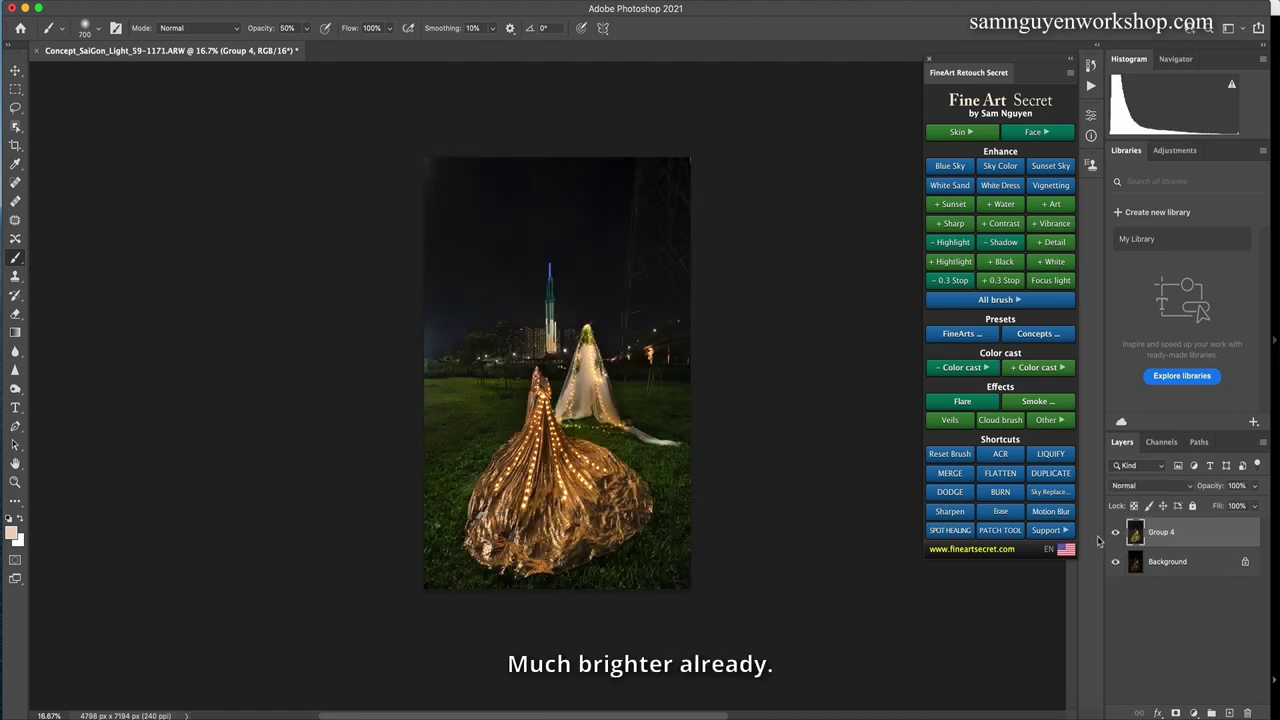
Duplicate the merged layer, lasso distracting spots near the horizon and remove them with the Erase action
key("super+j")
key("l")
left_click_drag(656, 368, 652, 366)
mouse_move(478, 389)
left_mouse_down()
mouse_move(488, 364)
mouse_move(498, 378)
mouse_move(508, 364)
left_mouse_up()
key("super+plus")
key("super+plus")
mouse_move(724, 346)
left_mouse_down()
mouse_move(700, 360)
mouse_move(718, 390)
left_mouse_up()
left_click(990, 512)
Lasso further distractions on the grass beside the dress and tent and remove them with the Erase action
mouse_move(405, 392)
left_mouse_down()
mouse_move(425, 372)
mouse_move(440, 408)
mouse_move(451, 388)
left_mouse_up()
key("shift")
left_click_drag(760, 398, 770, 354)
left_click_drag(790, 422, 788, 424)
left_click(989, 510)
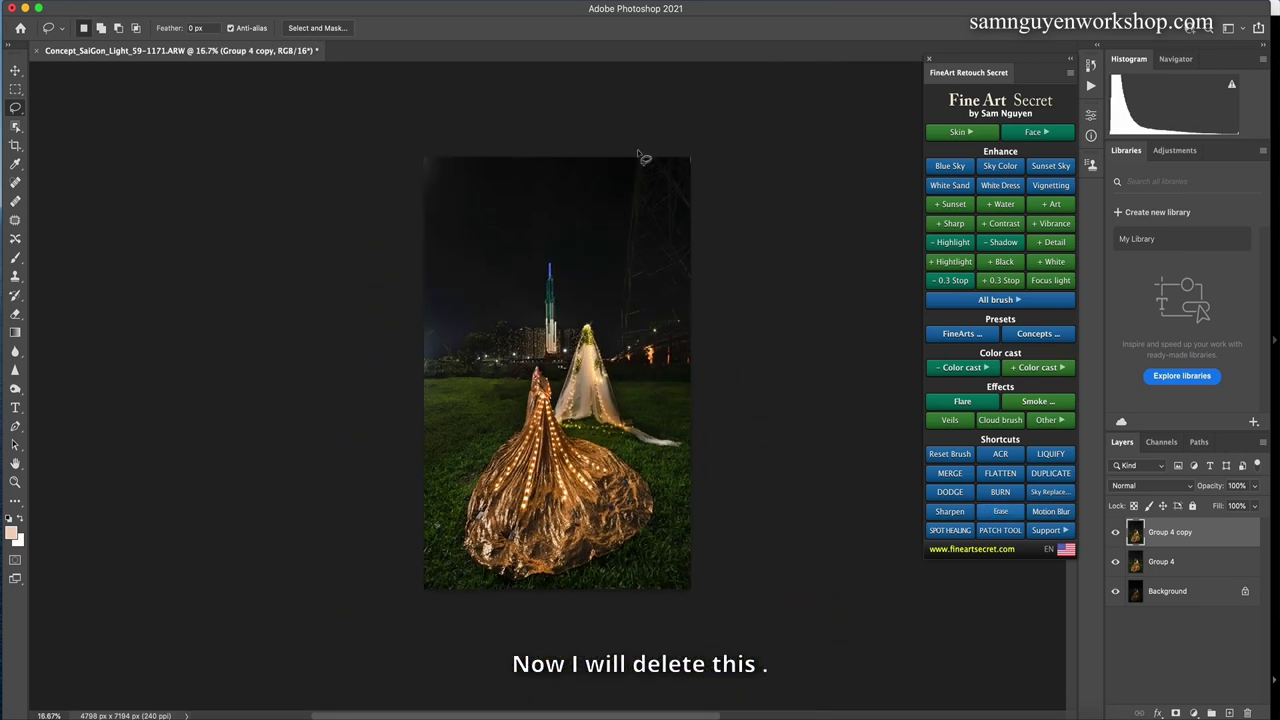
Lasso the distractions in the upper corners and along the edges of the sky and remove them with the Erase action
left_click_drag(730, 185, 750, 120)
left_click_drag(421, 173, 444, 157)
mouse_move(428, 306)
left_mouse_down()
mouse_move(436, 322)
mouse_move(432, 300)
left_mouse_up()
left_click(998, 511)
mouse_move(690, 162)
left_mouse_down()
mouse_move(710, 147)
mouse_move(700, 158)
left_mouse_up()
left_click(998, 511)
Lasso the electric pylon in the sky above the tent section by section and remove it with the Erase action
mouse_move(645, 191)
left_mouse_down()
mouse_move(630, 259)
mouse_move(660, 192)
left_mouse_up()
left_click(988, 513)
left_click_drag(668, 242, 630, 230)
mouse_move(668, 205)
left_mouse_down()
mouse_move(656, 272)
mouse_move(680, 234)
left_mouse_up()
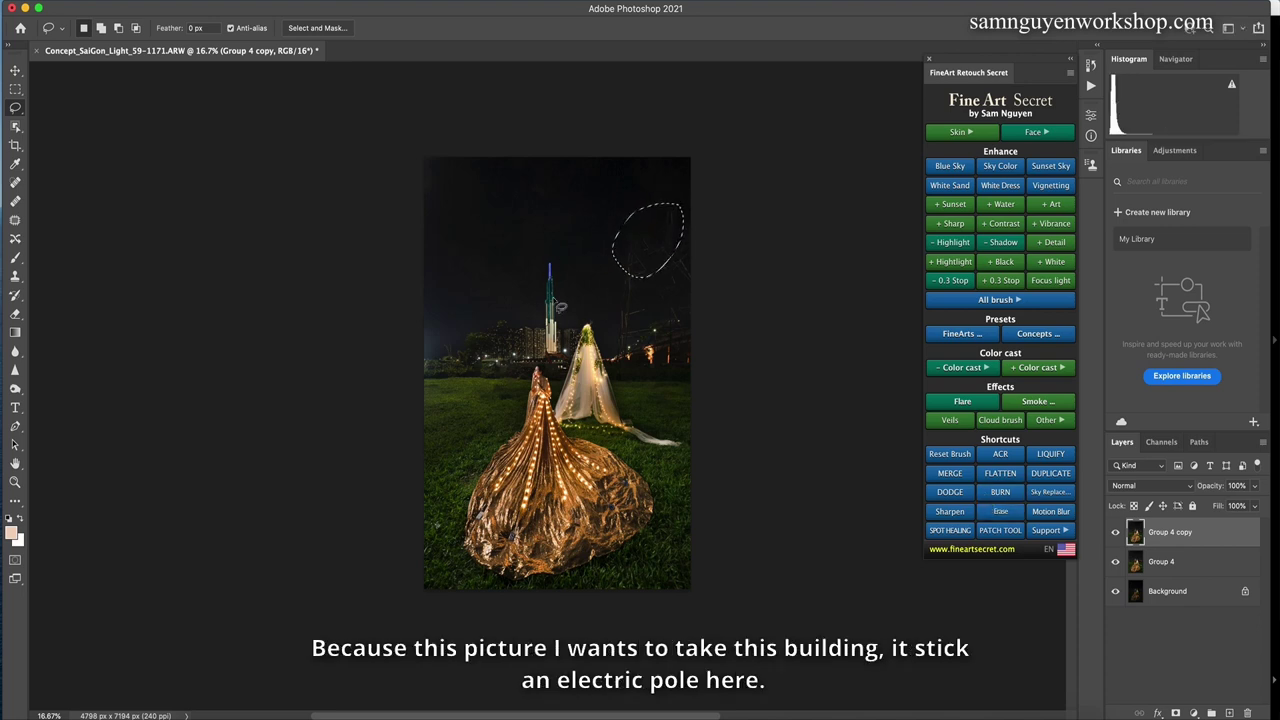
left_click_drag(633, 323, 649, 238)
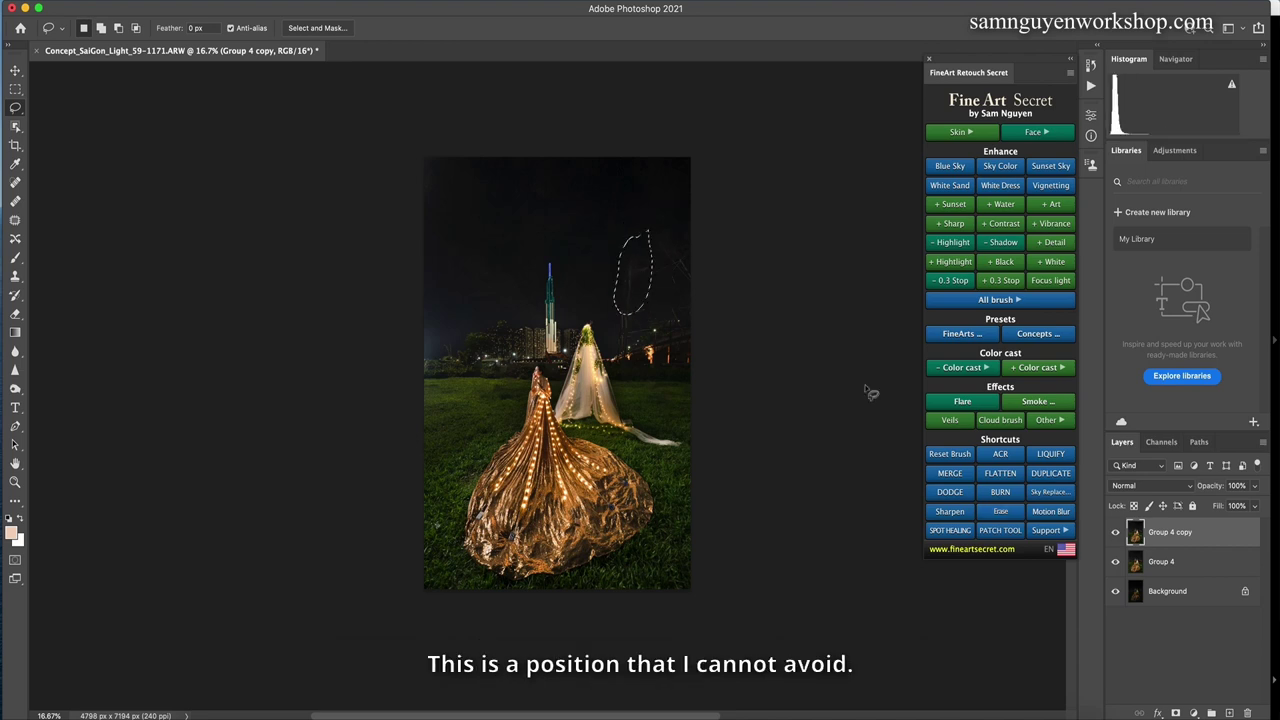
left_click(993, 512)
left_click_drag(716, 281, 714, 282)
left_click(1001, 512)
left_click(1007, 516)
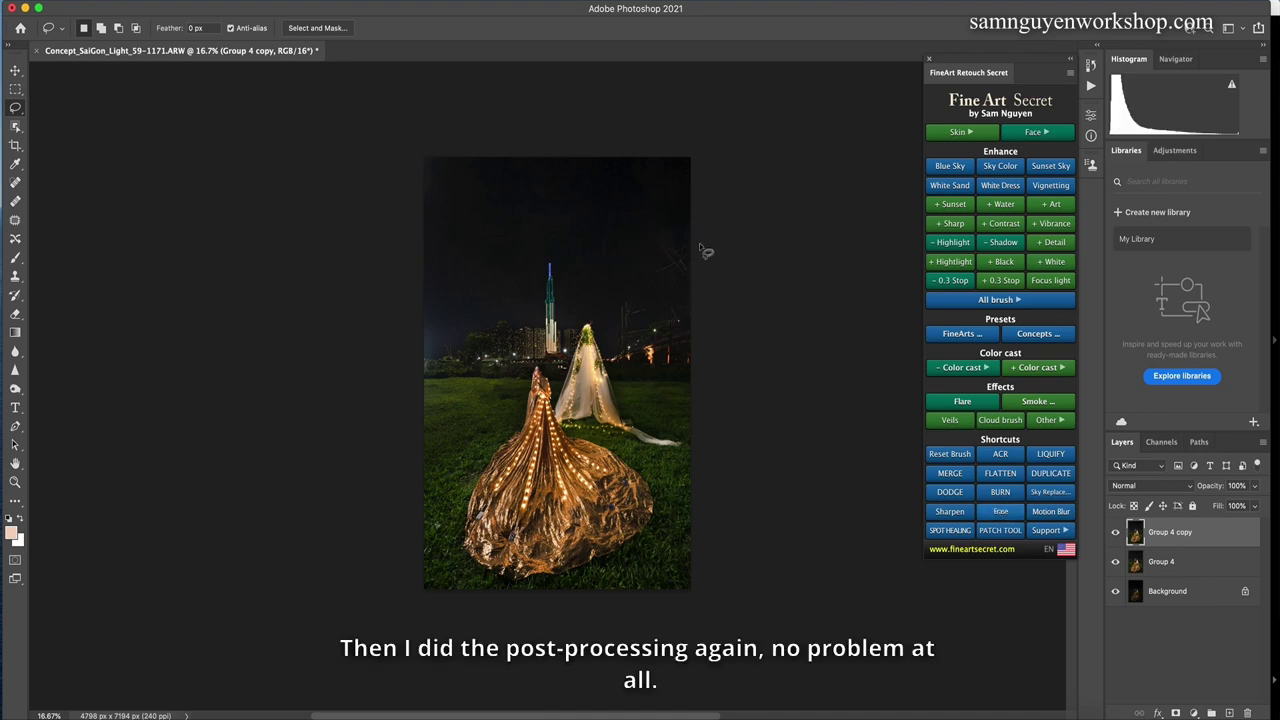
Lasso the pylon and cable traces near the right edge of the sky and remove them with the Erase action
mouse_move(701, 244)
left_mouse_down()
mouse_move(655, 262)
mouse_move(716, 279)
left_mouse_up()
left_click(988, 515)
left_click_drag(645, 302, 632, 294)
left_click(1000, 512)
mouse_move(690, 262)
left_mouse_down()
mouse_move(662, 292)
mouse_move(688, 282)
left_mouse_up()
left_click(997, 511)
Lasso the remaining wires and light streaks in the sky beside the tent piece by piece and remove them with the Erase action
key("super+plus")
mouse_move(745, 262)
left_mouse_down()
mouse_move(716, 256)
mouse_move(731, 287)
mouse_move(745, 262)
left_mouse_up()
left_click(740, 318)
left_click_drag(699, 309, 718, 281)
left_click(1004, 511)
mouse_move(806, 256)
left_mouse_down()
mouse_move(786, 214)
mouse_move(808, 252)
left_mouse_up()
left_click(823, 218)
left_click_drag(843, 148, 836, 200)
left_click(1006, 512)
mouse_move(738, 262)
left_mouse_down()
mouse_move(734, 280)
mouse_move(694, 298)
mouse_move(708, 290)
left_mouse_up()
left_click(1010, 517)
left_click(997, 511)
mouse_move(810, 228)
left_mouse_down()
mouse_move(793, 252)
mouse_move(808, 222)
left_mouse_up()
left_click(999, 512)
Lasso the leftover distractions around the horizon and the photo's right edge and remove them with the Erase action
left_click_drag(426, 376, 432, 382)
left_click(1002, 514)
left_click_drag(805, 422, 818, 448)
left_click(1000, 511)
mouse_move(798, 402)
left_mouse_down()
mouse_move(765, 407)
mouse_move(798, 452)
left_mouse_up()
left_click(1004, 512)
Select the left and right portions of the photo in turn and stretch each one outward with Free Transform
key("super+minus")
key("super+minus")
key("m")
left_click_drag(343, 145, 528, 700)
key("ctrl+t")
left_click_drag(424, 372, 391, 372)
key("Return")
left_click_drag(740, 596, 558, 102)
key("ctrl+t")
left_click_drag(690, 372, 738, 372)
key("Return")
Shift the retouched layer slightly upward, stretch its bottom portion down past the canvas edge and clear the selection
key("v")
left_click_drag(564, 446, 564, 426)
key("m")
left_click_drag(694, 606, 206, 423)
key("super+t")
left_click_drag(557, 589, 557, 618)
key("Return")
key("super+d")
Lasso the LED battery packs showing on the gold dress and remove them with the Erase action
key("super+plus")
key("super+plus")
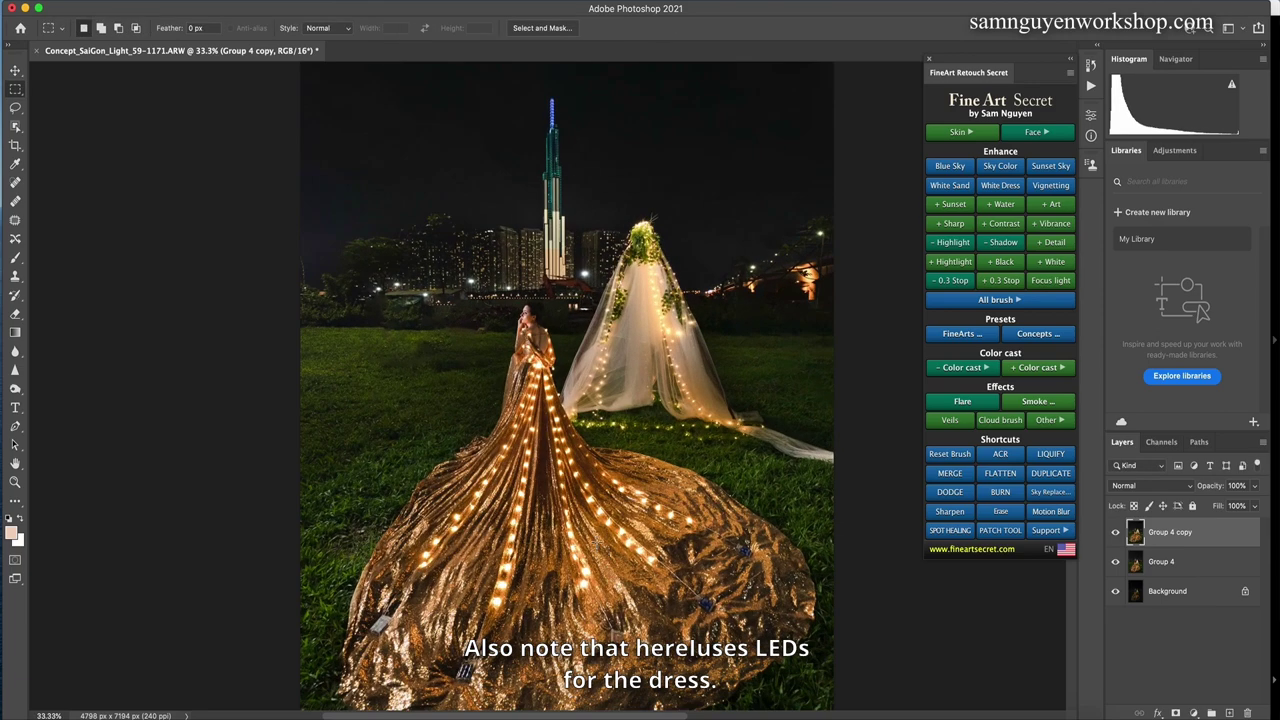
scroll(648, 590, "down", 5)
key("l")
left_click_drag(701, 468, 712, 472)
mouse_move(750, 424)
left_mouse_down()
mouse_move(734, 412)
mouse_move(750, 426)
left_mouse_up()
left_click(982, 513)
key("shift")
mouse_move(733, 404)
left_mouse_down()
mouse_move(706, 392)
mouse_move(696, 446)
mouse_move(668, 428)
left_mouse_up()
left_click(991, 512)
mouse_move(601, 457)
left_mouse_down()
mouse_move(607, 472)
mouse_move(600, 456)
left_mouse_up()
left_click(999, 513)
Group the retouched copy with the Group 4 layer, compare before and after, and merge the group into one layer
key("super+minus")
key("super+minus")
key("super+minus")
scroll(766, 294, "up", 2)
left_click(1160, 561, "shift")
key("super+g")
left_click(1115, 527)
left_click(1115, 527)
key("super+e")
key("super+plus")
key("super+minus")
Apply the Blue Sky Night preset from the FineArt Colors 2 presets
left_click(950, 336)
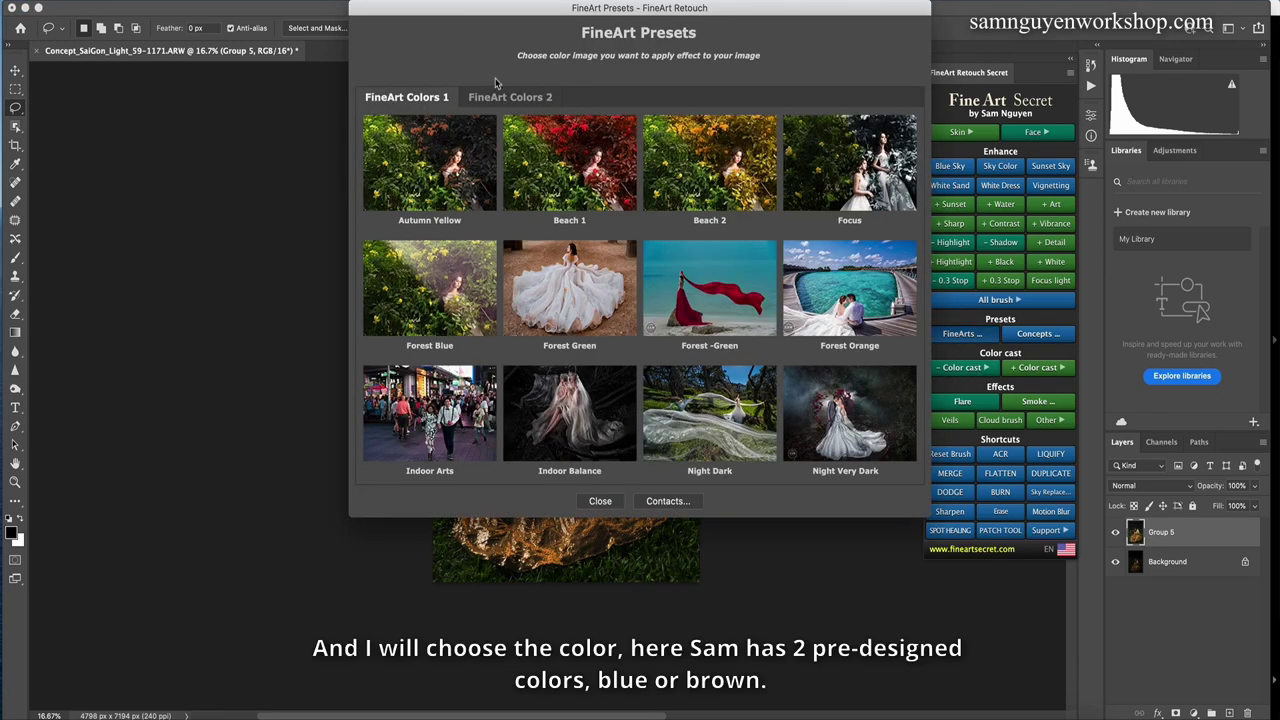
left_click(503, 97)
left_click(738, 427)
Invert the Blue Sky Night mask and paint the blue effect into the sky with a large soft white brush
key("super+i")
key("x")
left_click(952, 455)
key("bracketright")
key("bracketright")
key("bracketright")
key("bracketright")
key("bracketright")
key("bracketright")
key("bracketright")
key("bracketright")
key("bracketright")
key("bracketright")
mouse_move(527, 266)
left_mouse_down()
mouse_move(432, 296)
mouse_move(495, 255)
mouse_move(527, 266)
mouse_move(450, 250)
mouse_move(488, 186)
mouse_move(466, 171)
mouse_move(499, 186)
mouse_move(528, 245)
mouse_move(538, 151)
mouse_move(582, 178)
mouse_move(548, 262)
left_mouse_up()
key("bracketleft")
key("bracketleft")
key("bracketleft")
key("bracketleft")
key("bracketleft")
key("bracketleft")
key("bracketright")
key("bracketright")
key("bracketright")
mouse_move(624, 283)
left_mouse_down()
mouse_move(723, 232)
mouse_move(639, 300)
mouse_move(694, 265)
left_mouse_up()
key("bracketright")
key("bracketright")
Set the Blue Sky Night layer's opacity to 57% and compare the photo with and without the effect
left_click_drag(1256, 487, 1241, 508)
left_click(1169, 634)
left_click(1115, 536)
left_click(1115, 536)
left_click(1114, 538)
left_click(1113, 542)
left_click(1112, 560)
left_click(1112, 561)
left_click(1112, 561)
left_click(1115, 535)
left_click(1115, 534)
left_click(997, 214)
left_click(1116, 533)
left_click(1116, 533)
Target the Blue Sky Night mask and refine the sky border along the treeline with a white 150 px brush
left_click(1200, 561)
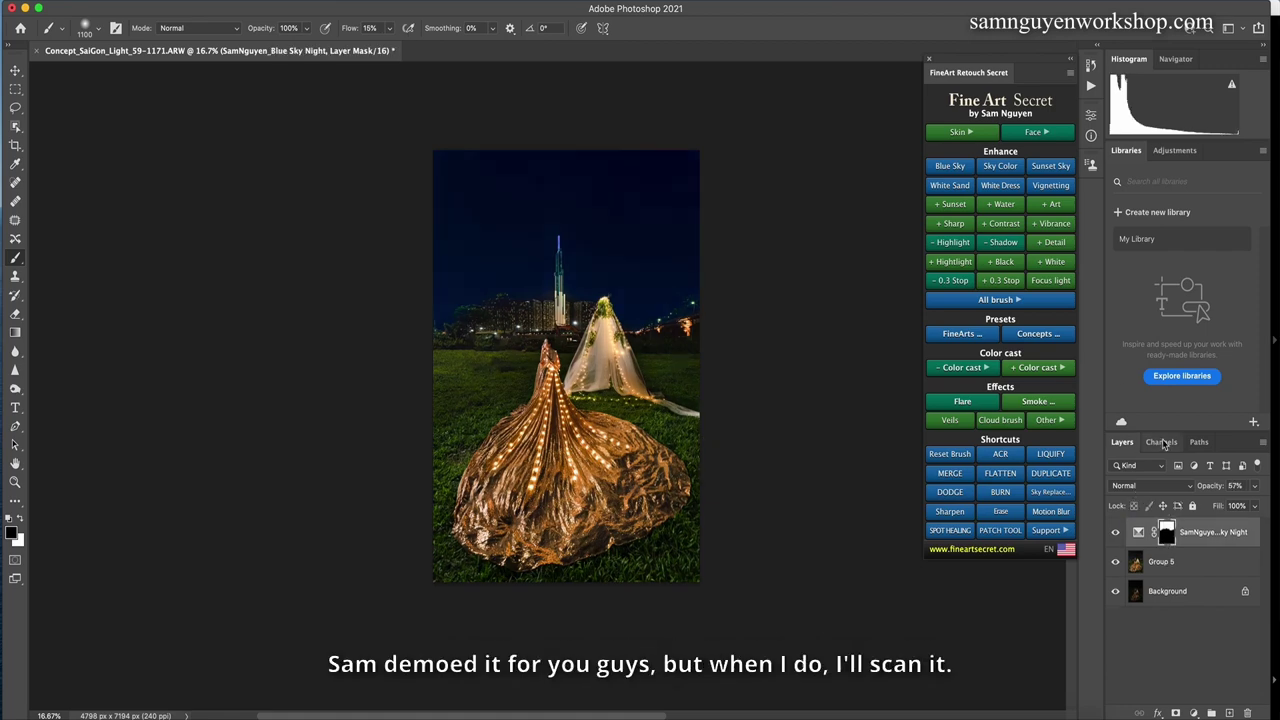
key("super+plus")
key("super+plus")
key("super+plus")
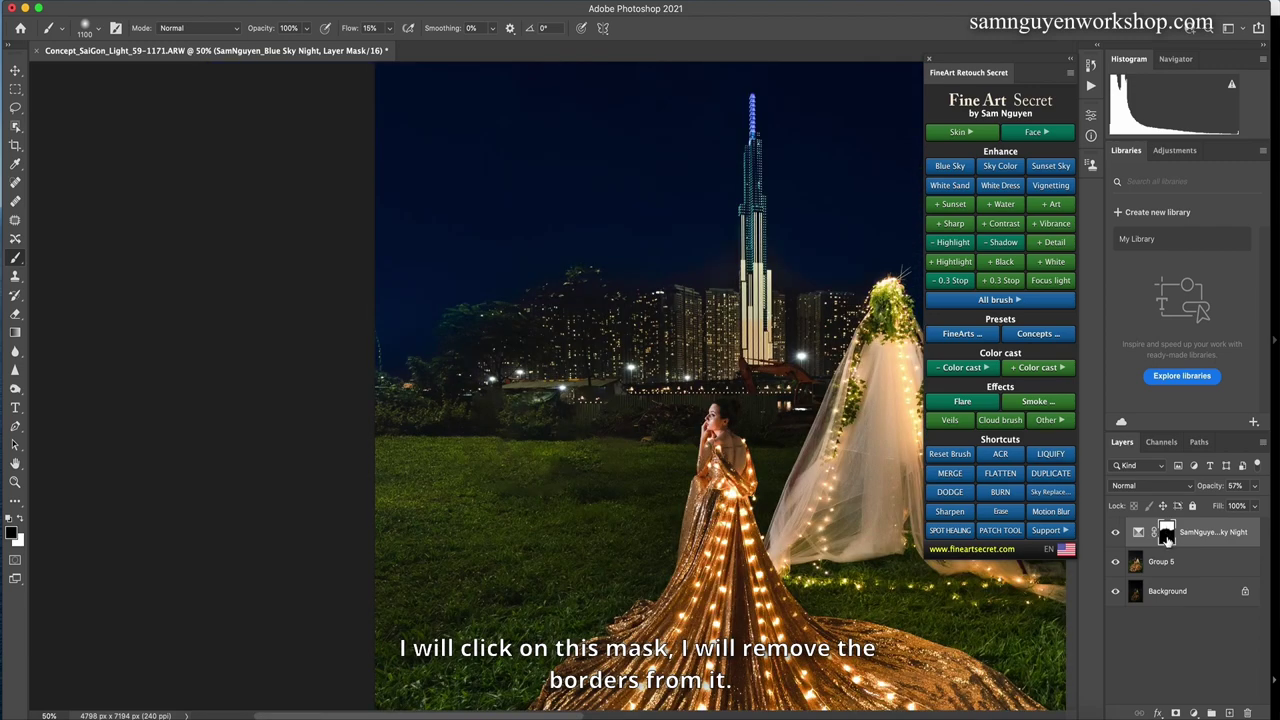
key("x")
key("bracketleft")
key("bracketleft")
key("bracketleft")
key("bracketleft")
key("bracketleft")
key("bracketleft")
key("bracketleft")
key("bracketleft")
key("bracketleft")
key("bracketleft")
key("bracketleft")
key("bracketleft")
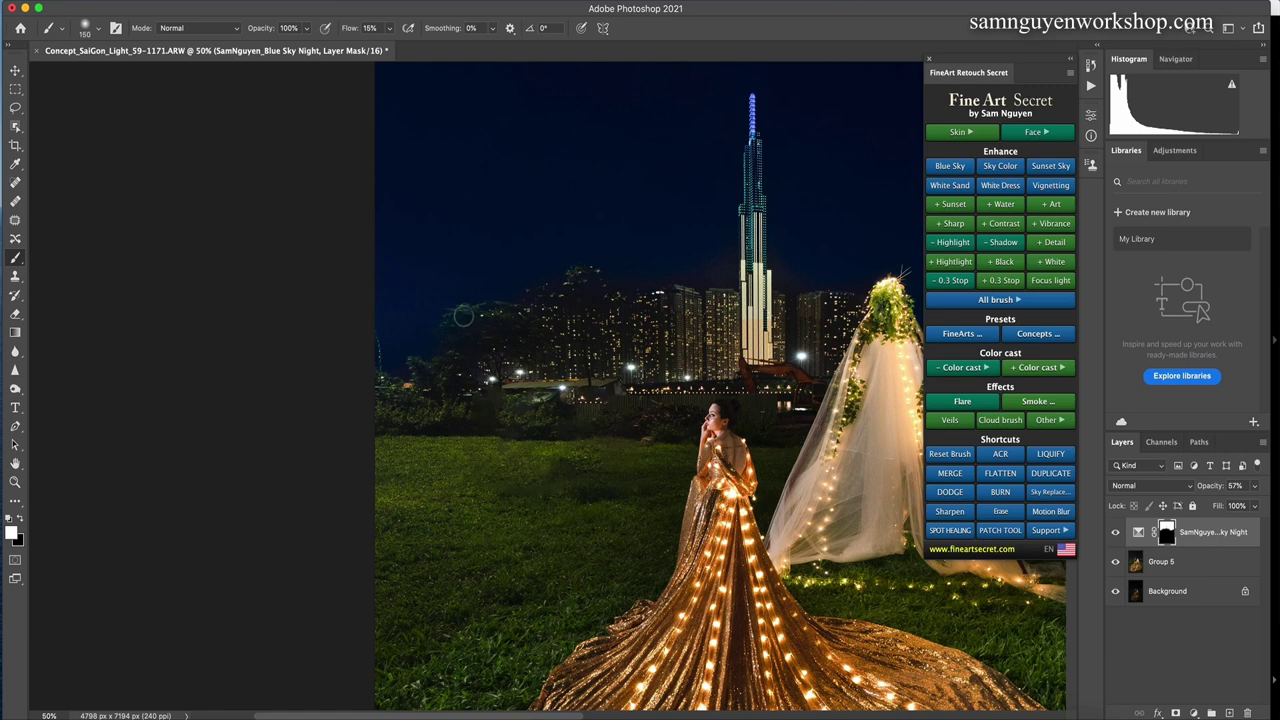
Refine the Blue Sky Night mask along the skyline and tree border, swapping mask colors and resizing the soft brush to about 200 px
key("x")
scroll(693, 360, "right", 10)
scroll(590, 330, "down", 1)
key("x")
key("bracketright")
key("bracketright")
key("bracketright")
key("bracketright")
key("bracketright")
key("bracketright")
key("bracketright")
key("bracketright")
key("bracketright")
key("bracketright")
key("bracketleft")
key("bracketleft")
key("bracketleft")
key("bracketleft")
key("bracketleft")
key("bracketleft")
key("bracketleft")
key("bracketleft")
key("bracketleft")
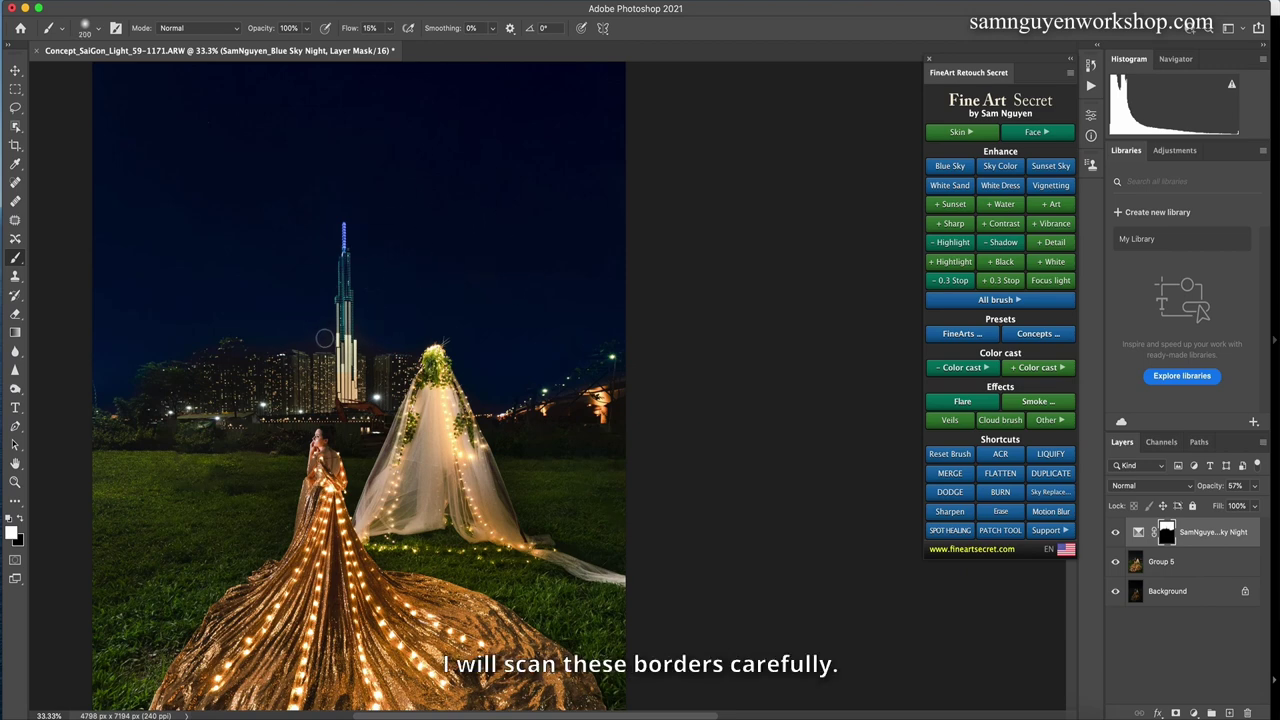
Enlarge the mask brush to 500 px and even out the blue effect across the open sky
key("bracketright")
key("bracketright")
key("bracketright")
key("bracketright")
key("bracketright")
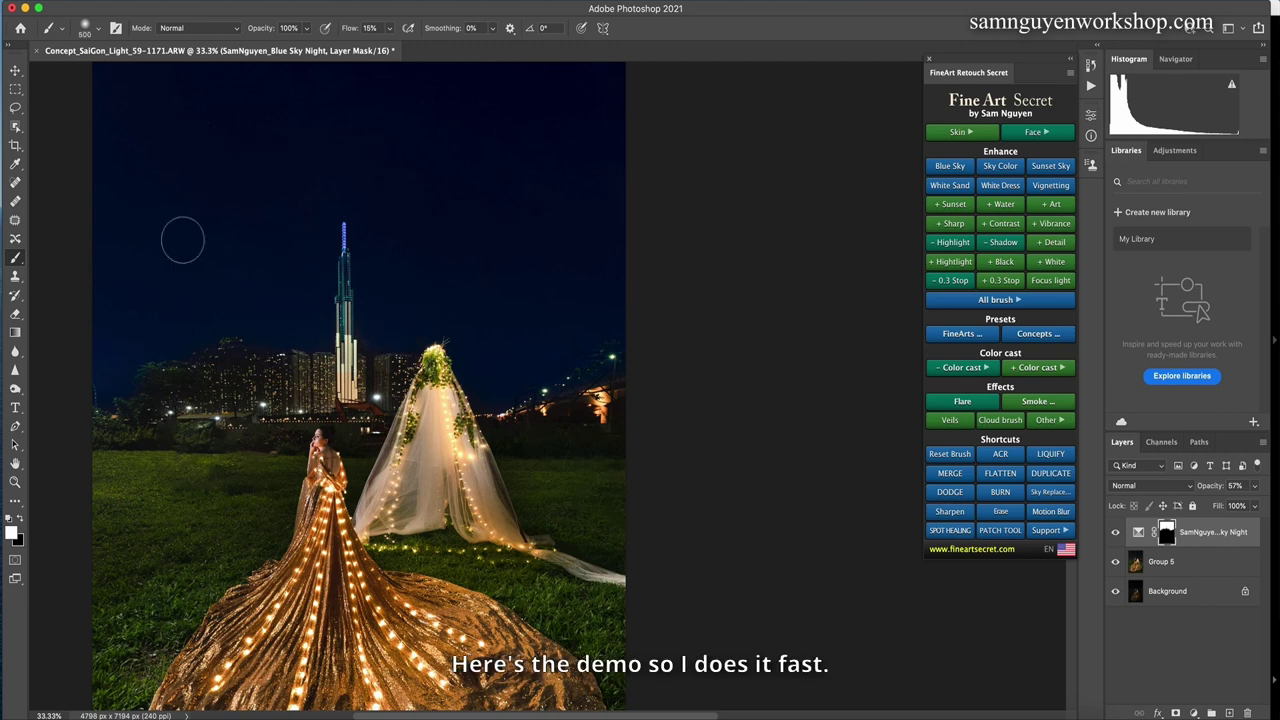
Apply the Contrast+ enhancement to the whole photo and merge the visible result into a new layer
key("super+minus")
key("super+minus")
key("super+equal")
left_click(1003, 222)
key("super+minus")
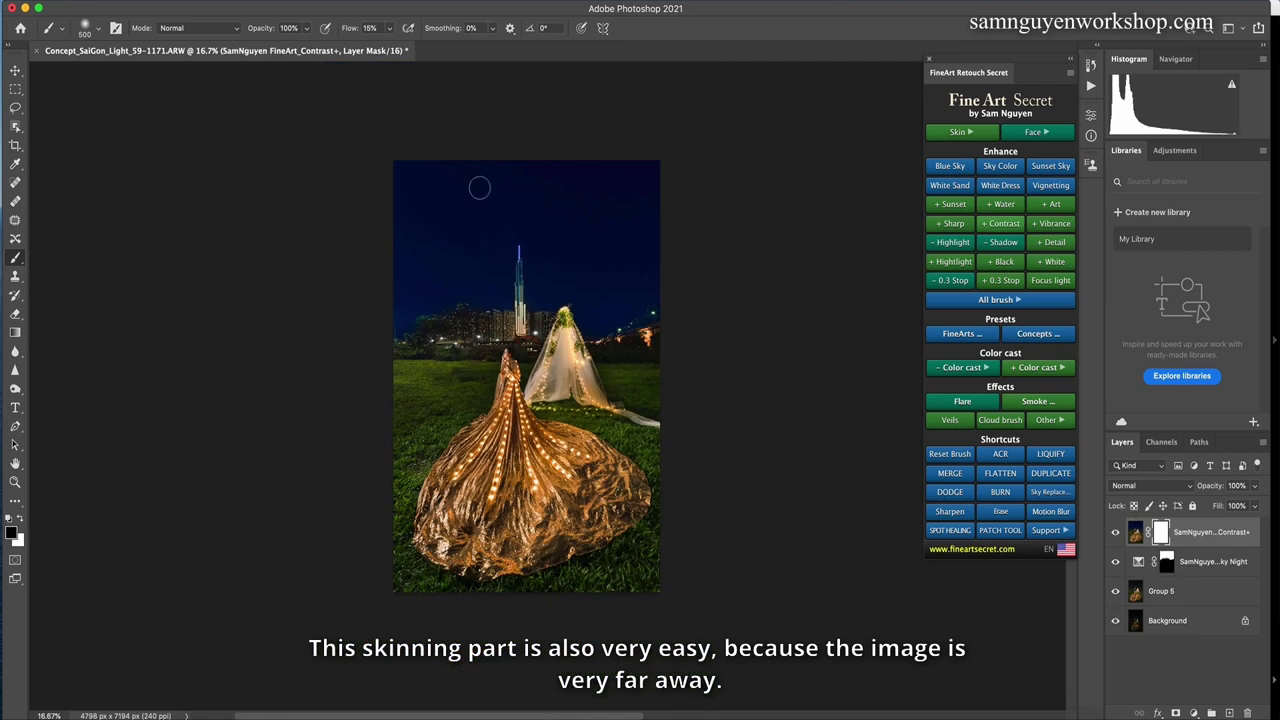
left_click(947, 474)
Browse the Bokeh effect collections, including Bokeh 5 and Bokeh 6, and close the library without applying one
left_click(1050, 421)
left_click(952, 443)
left_click(548, 66)
left_click(614, 66)
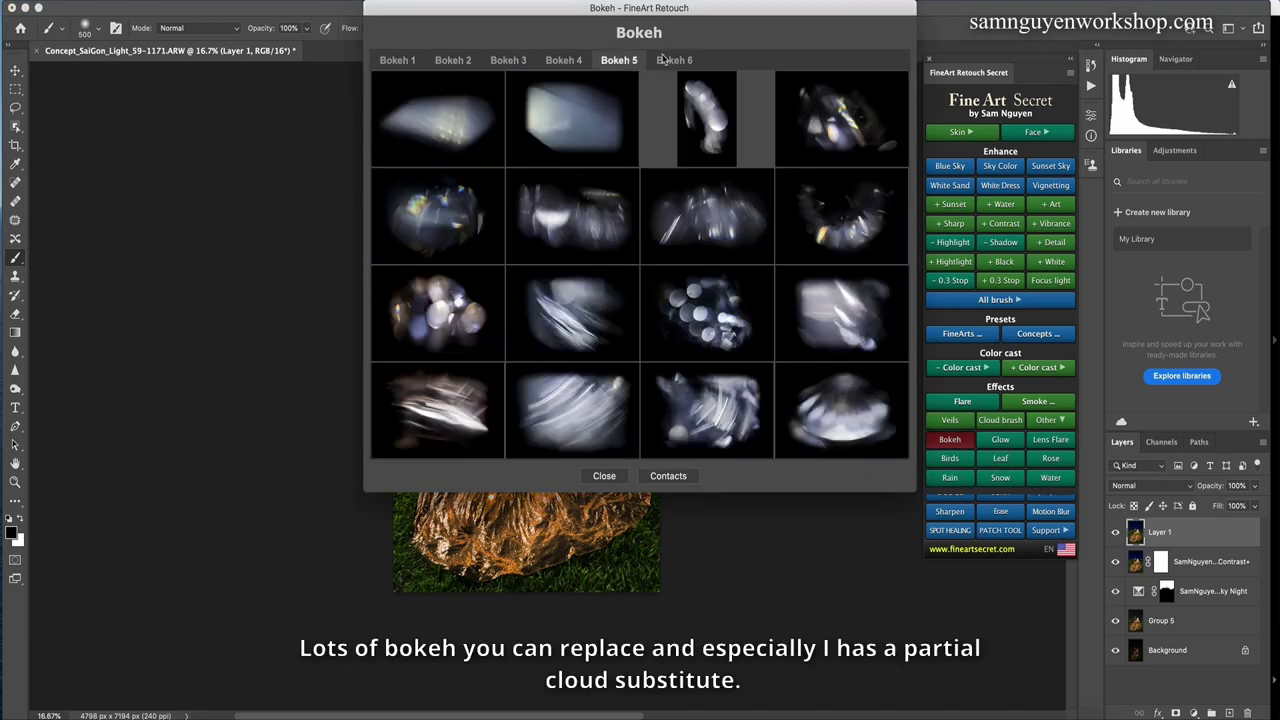
left_click(670, 60)
left_click(520, 67)
left_click(465, 66)
left_click(603, 477)
Try replacing the sky with a preset from the Sky Replacement library and undo it
left_click(1050, 497)
left_click(551, 62)
left_click(696, 140)
left_click(727, 489)
key("super+z")
Reduce the blue color cast with a Blue- layer, lower its opacity and compare the photo with and without it
left_click(963, 369)
left_click(1052, 387)
mouse_move(1220, 503)
left_mouse_down()
mouse_move(1209, 508)
mouse_move(1219, 514)
mouse_move(1201, 507)
left_mouse_up()
left_click(1112, 535)
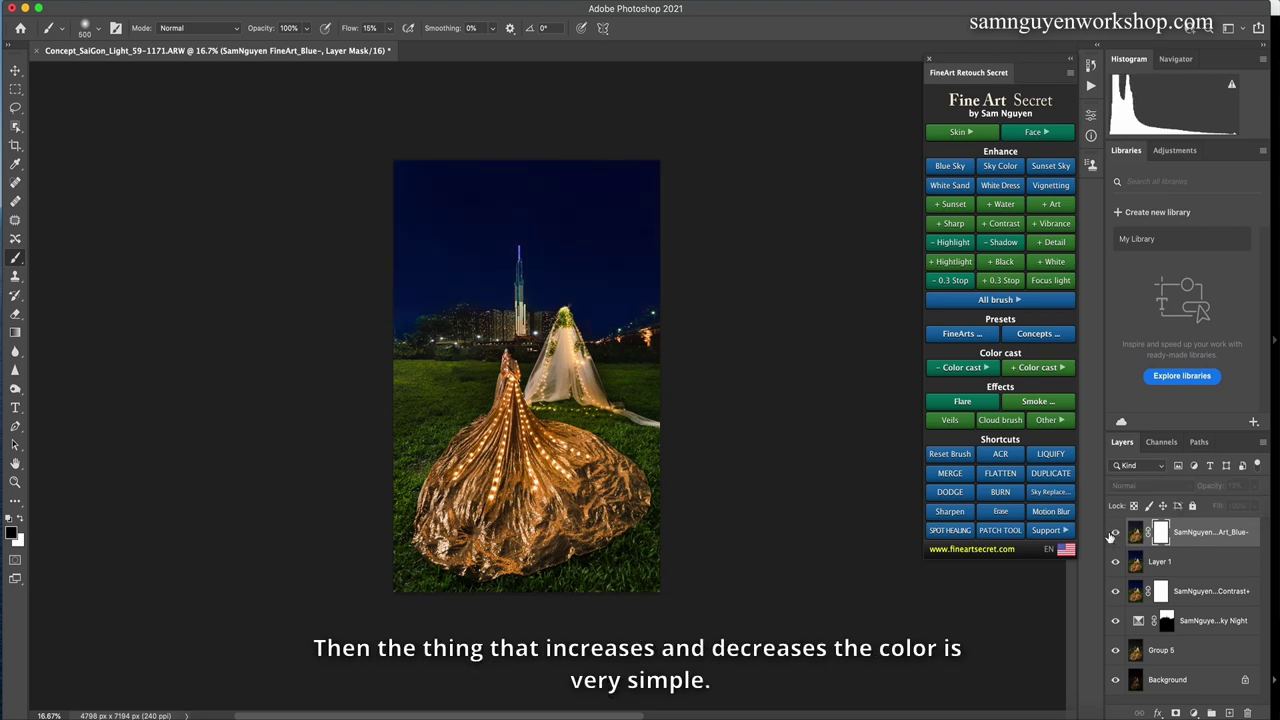
left_click(1113, 533)
Try adding a color cast layer, compare the photo with and without it, and delete the layer
left_click(1034, 368)
left_click(1036, 445)
left_click(1118, 533)
left_click(1118, 533)
left_click(1118, 533)
key("BackSpace")
Reduce the green color cast with a Green- layer and set its opacity to 7%
left_click(960, 368)
left_click(1001, 392)
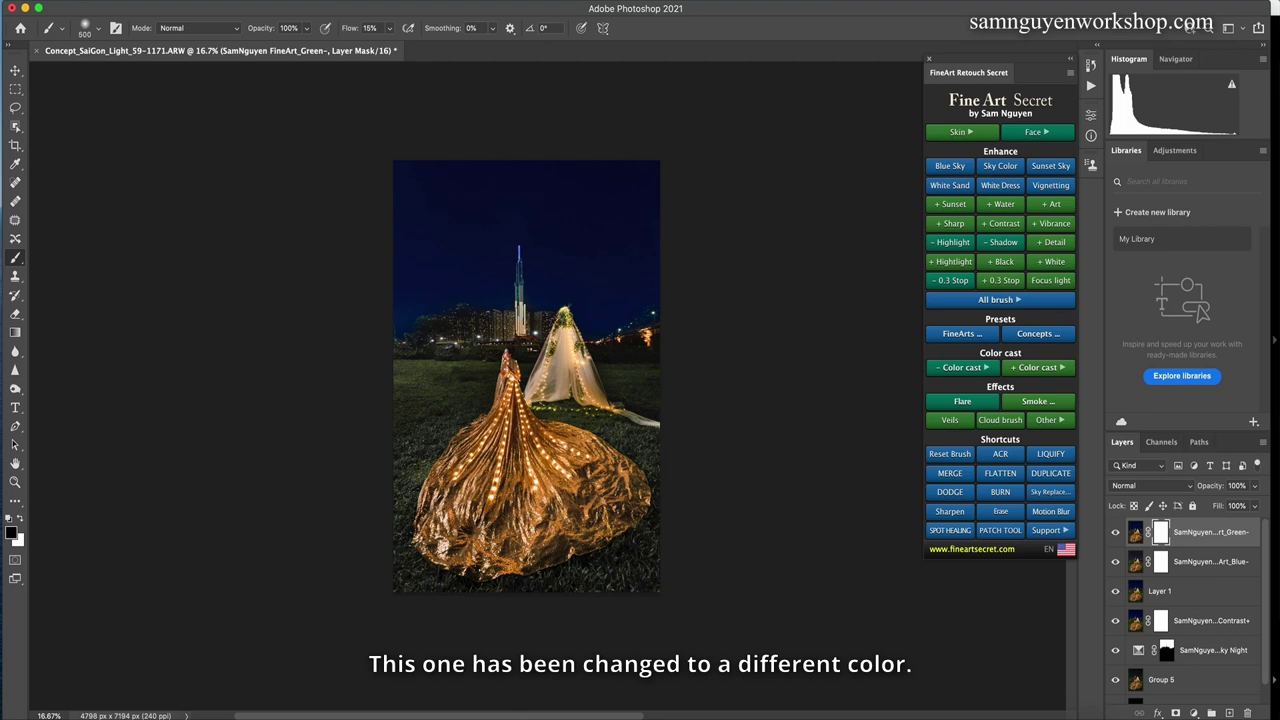
left_click(1254, 488)
left_click_drag(1256, 506, 1206, 506)
mouse_move(1197, 507)
left_mouse_down()
mouse_move(1213, 503)
mouse_move(1198, 510)
left_mouse_up()
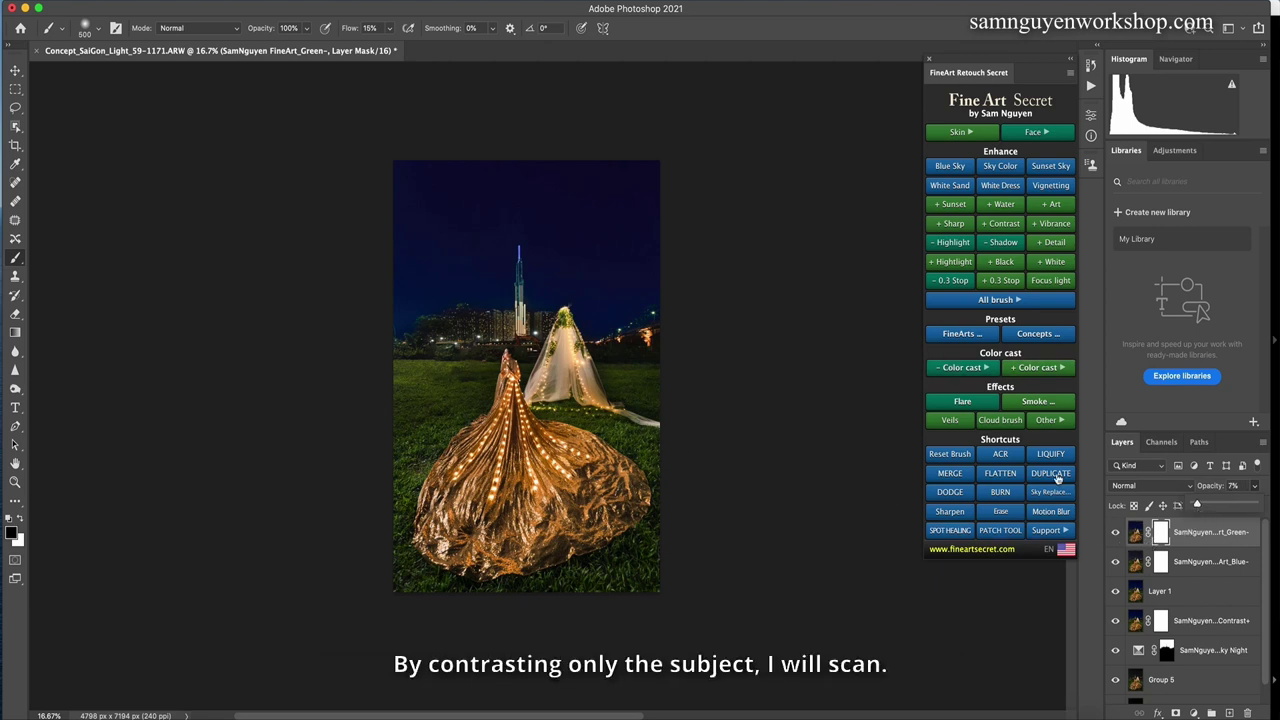
Group all the retouching layers above the background and compare the photo before and after the edits
left_click(1014, 299)
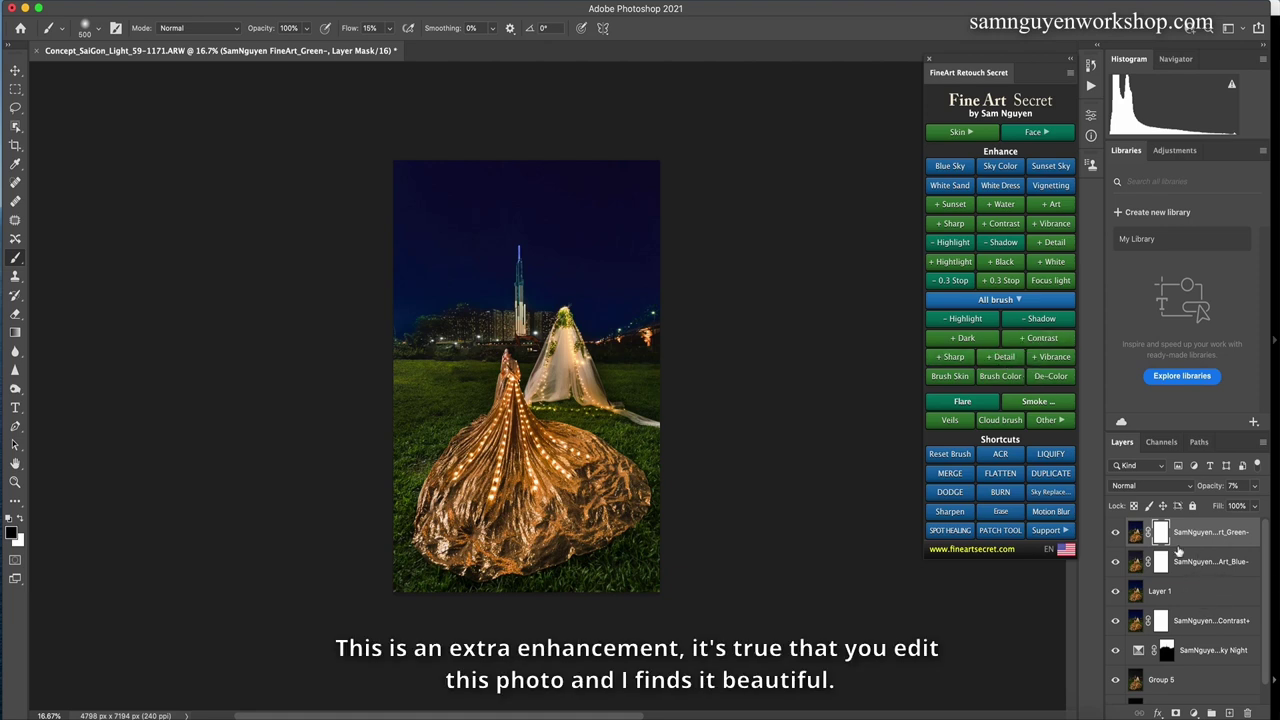
left_click(1116, 532)
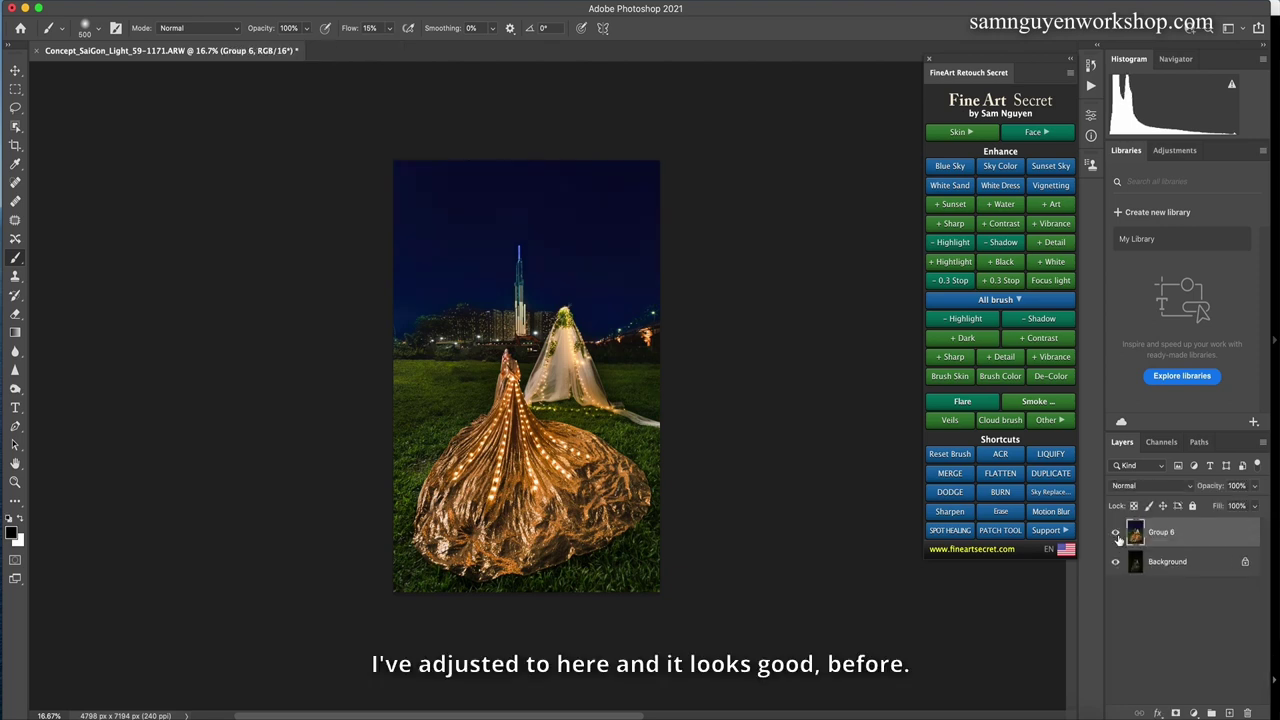
left_click(1116, 533)
left_click(1116, 533)
left_click(1116, 533)
left_click(1116, 533)
Apply the Contrast+ brush effect and paint the contrast onto the golden dress with a large soft white brush
left_click(1043, 342)
key("bracketleft")
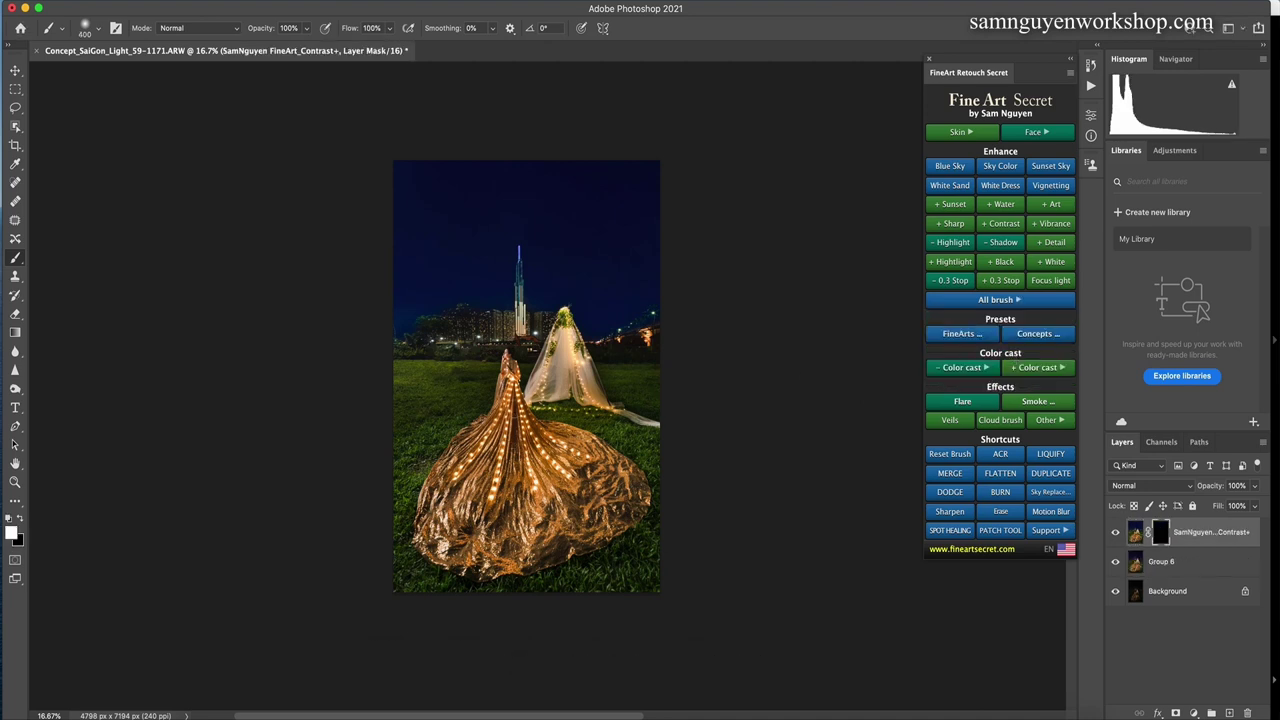
mouse_move(470, 480)
left_mouse_down()
mouse_move(515, 482)
mouse_move(530, 535)
mouse_move(595, 505)
mouse_move(545, 458)
left_mouse_up()
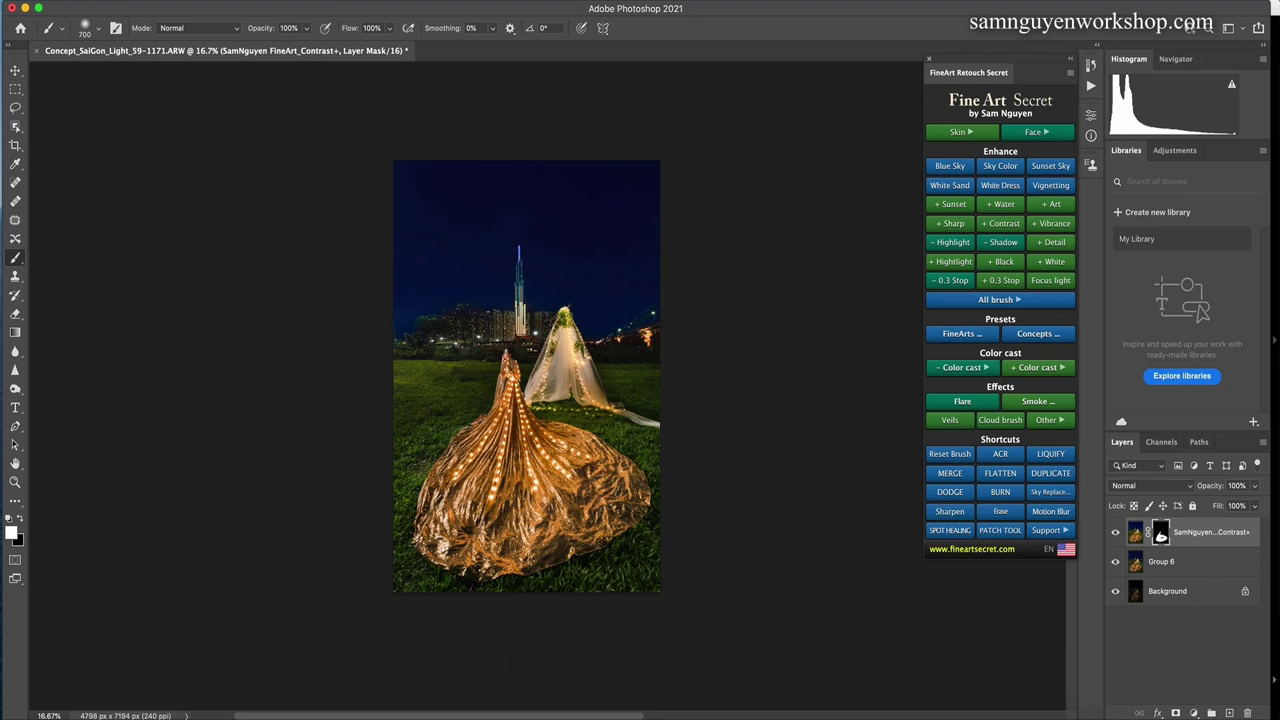
mouse_move(617, 503)
left_mouse_down()
mouse_move(624, 522)
mouse_move(522, 546)
mouse_move(550, 532)
left_mouse_up()
Apply the Detail+ brush effect and paint it onto the dress and tent, reducing the white brush to 175 px
left_click(963, 301)
left_click(1000, 356)
key("bracketright")
key("bracketright")
key("bracketright")
key("bracketleft")
key("bracketleft")
key("bracketleft")
key("bracketleft")
key("bracketleft")
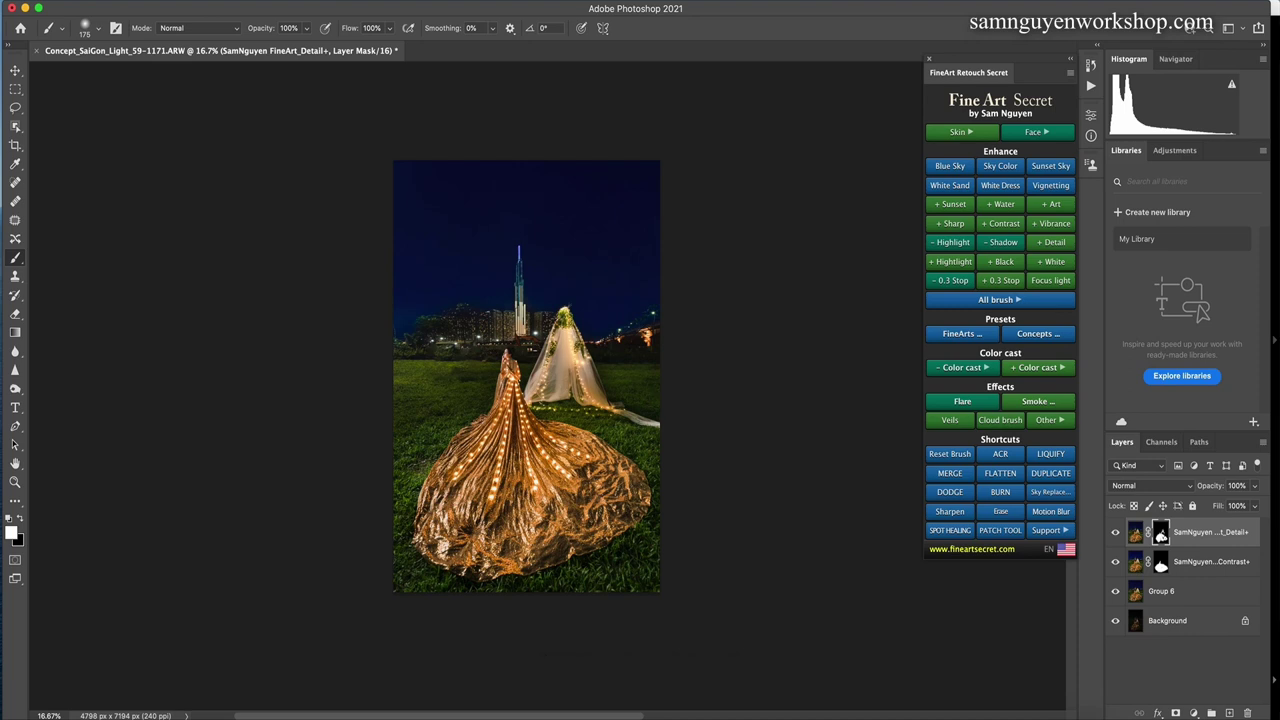
Merge the visible result into a new layer and burn its midtones at 10% exposure with a smaller soft brush
left_click(950, 473)
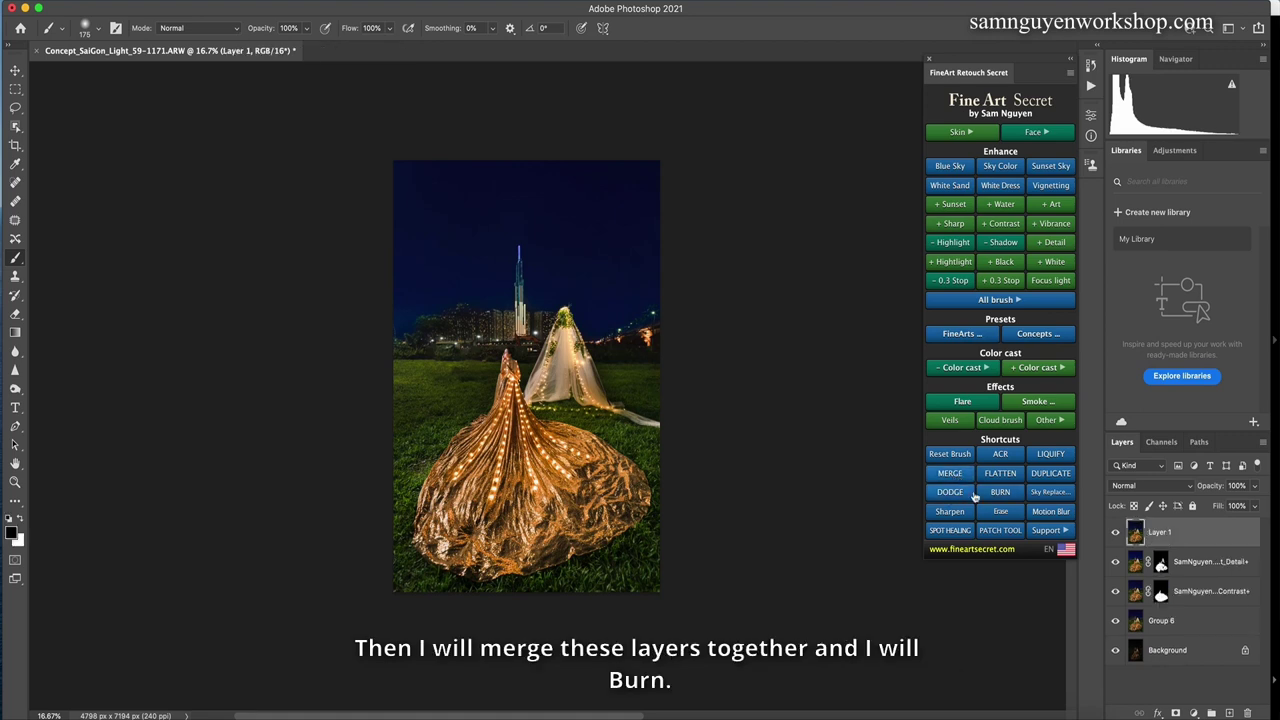
left_click(990, 492)
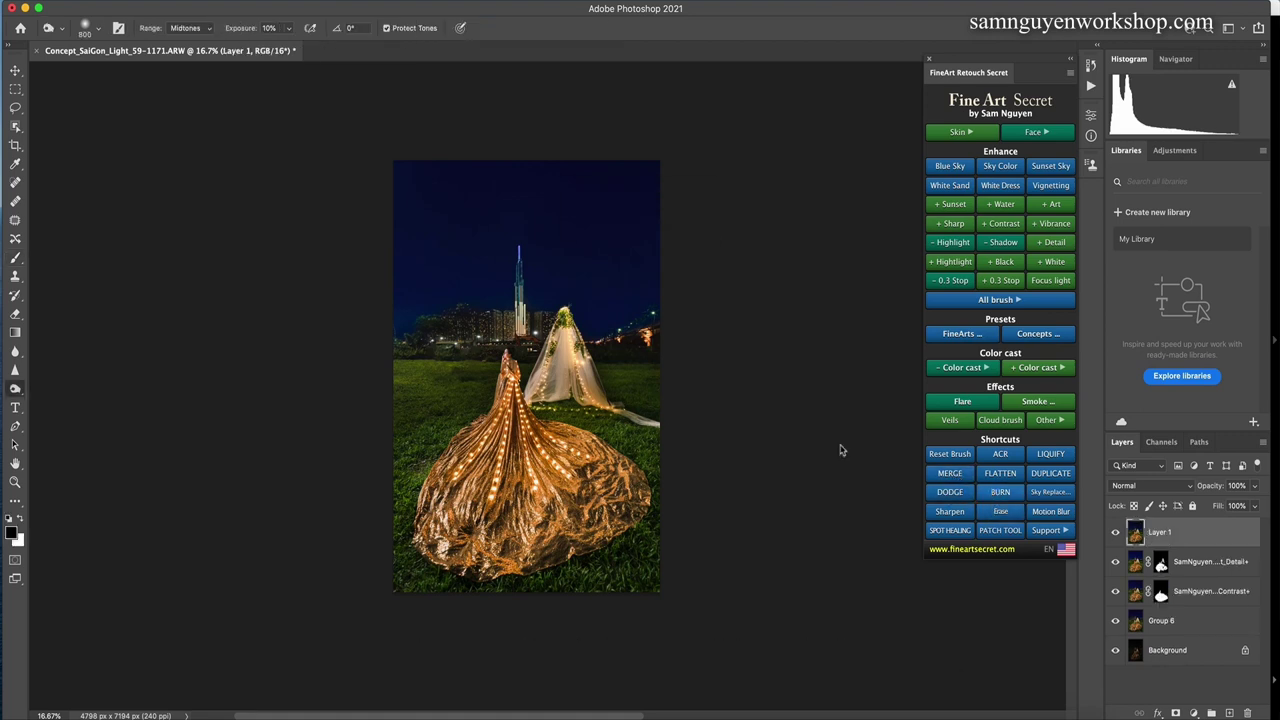
key("[")
key("[")
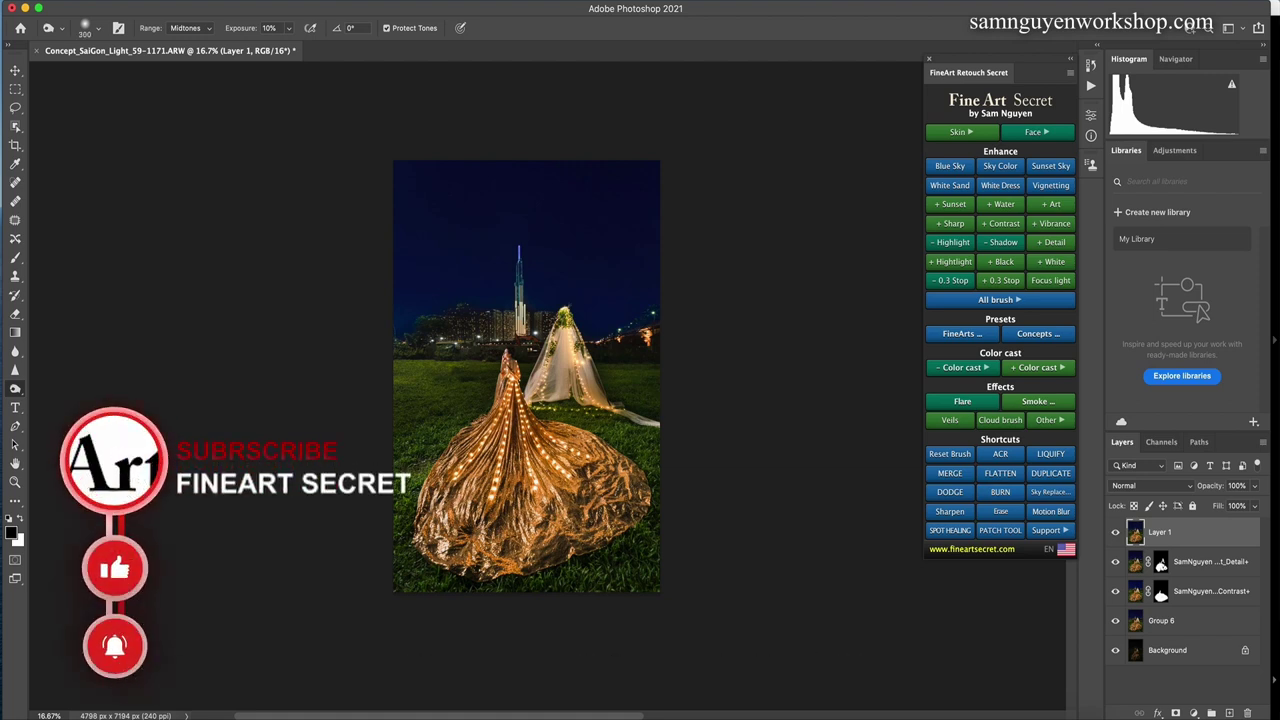
key("bracketleft")
key("bracketleft")
Dodge the merged layer's midtones at 10% exposure with a soft brush and compare the photo with and without the layer
left_click(950, 494)
key("bracketright")
key("bracketright")
key("bracketright")
key("bracketright")
left_click(1114, 535)
left_click(1114, 535)
left_click(1114, 535)
left_click(1114, 535)
Examine the woman's skin, the dress and the tent up close, and return to the full photo
key("super+plus")
key("super+plus")
key("super+plus")
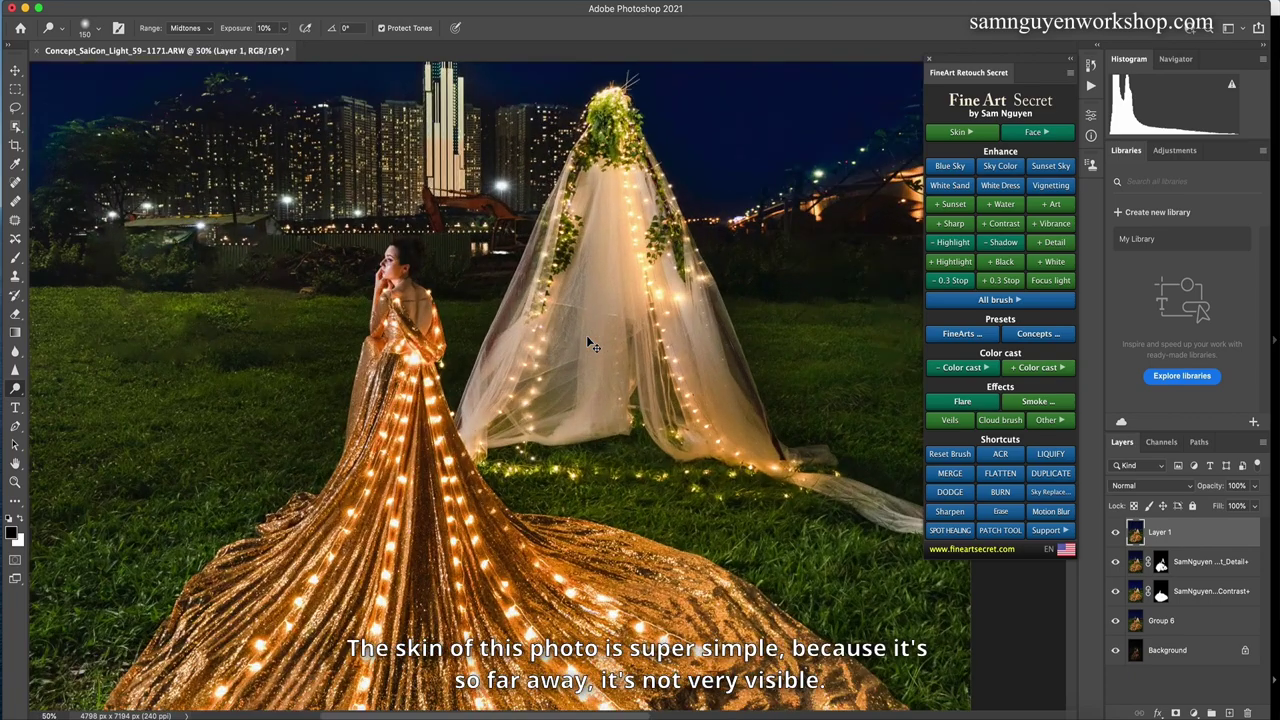
key("super+plus")
key("super+plus")
key("super+minus")
key("super+minus")
key("super+minus")
key("super+minus")
key("super+minus")
Group the merged, Detail+, Contrast+ and Group 6 layers together and compare the photo before and after
left_click(1184, 619, "shift")
key("super+g")
left_click(1115, 532)
left_click(1115, 532)
Try replacing the sky with a purple starry night sky output to new layers, lower its opacity and delete it
left_click(1049, 491)
left_click(553, 62)
left_click(718, 330)
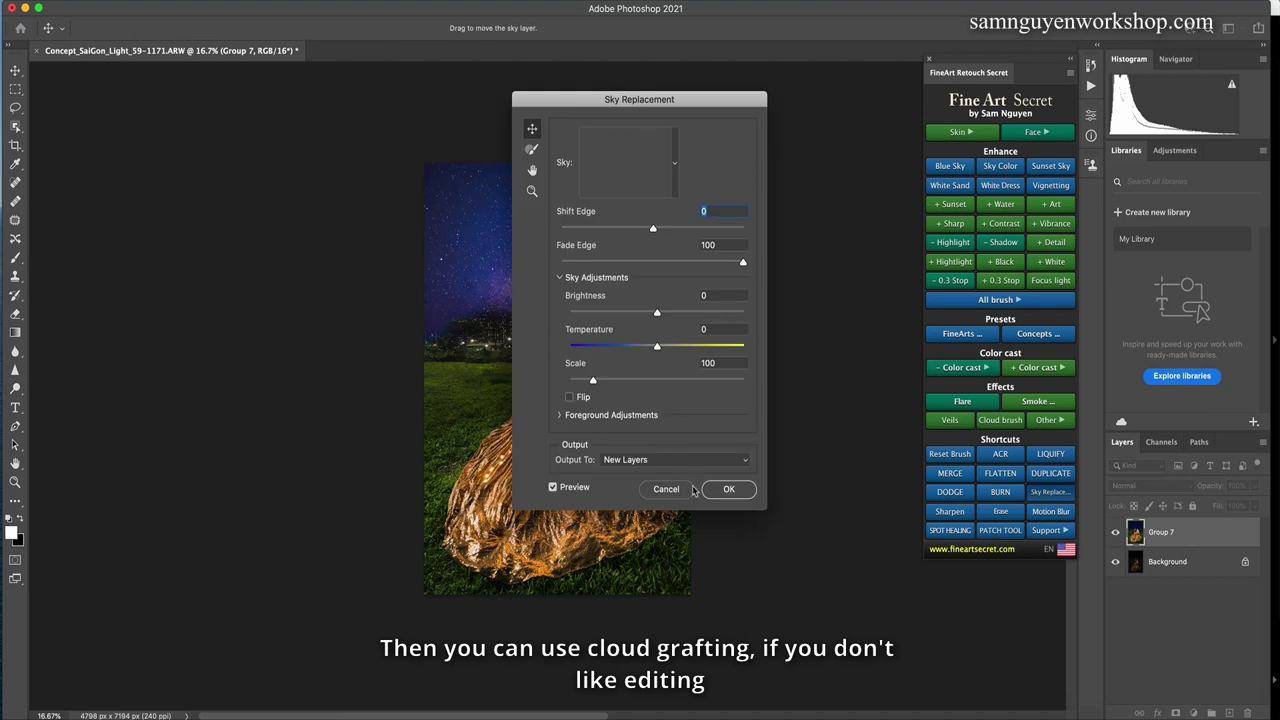
left_click(727, 489)
left_click_drag(1251, 493, 1222, 504)
left_click(1189, 528)
key("Delete")
Reduce the blue color cast with a Blue- layer above Group 7 and set its opacity to 35%
left_click(962, 367)
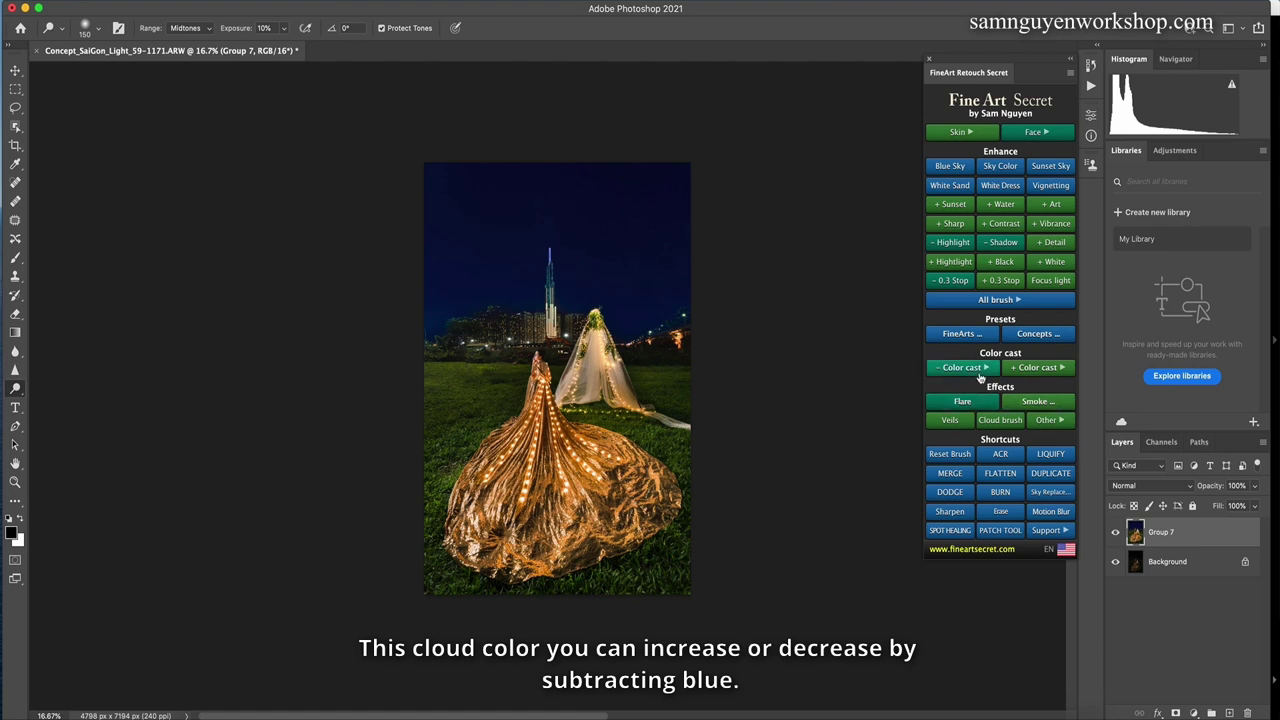
left_click(1049, 388)
left_click(1221, 503)
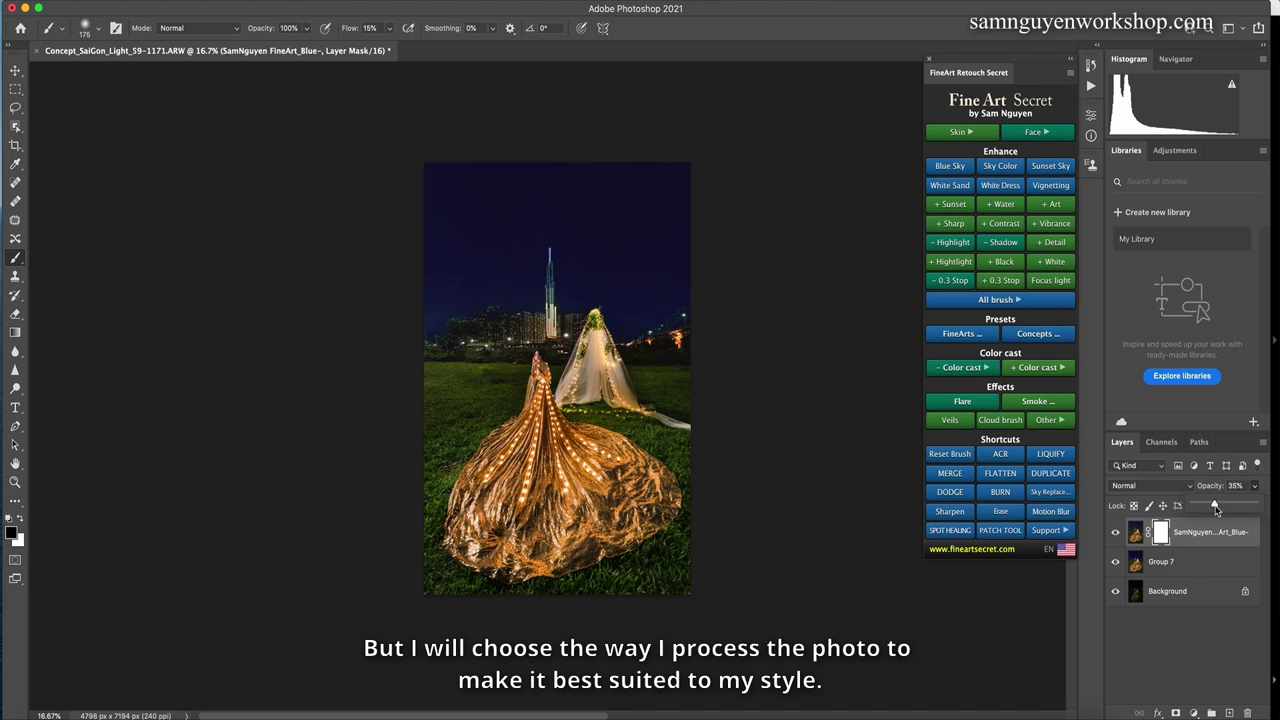